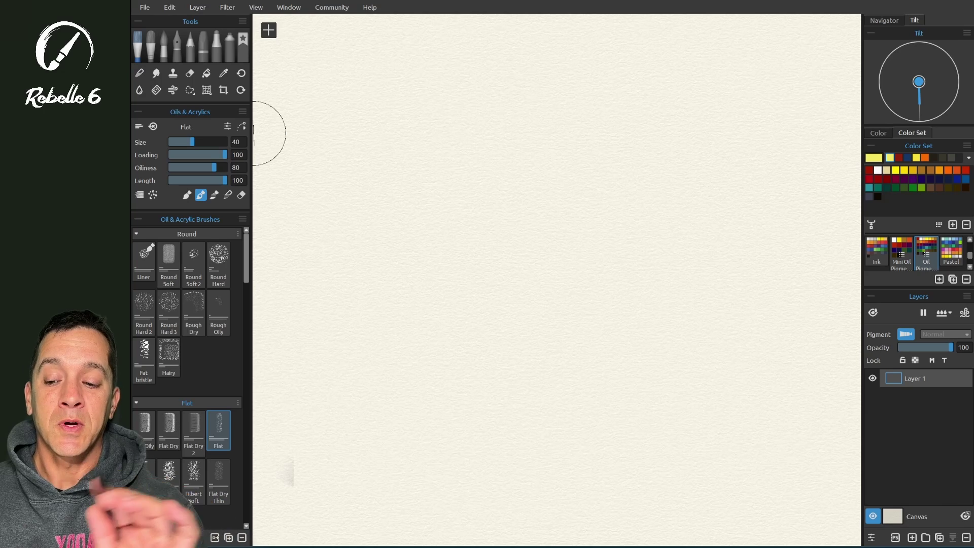
Reset the Round Hard oil brush to its defaults in the Brush Creator and paint a patch of diagonal yellow strokes.
click(218, 262)
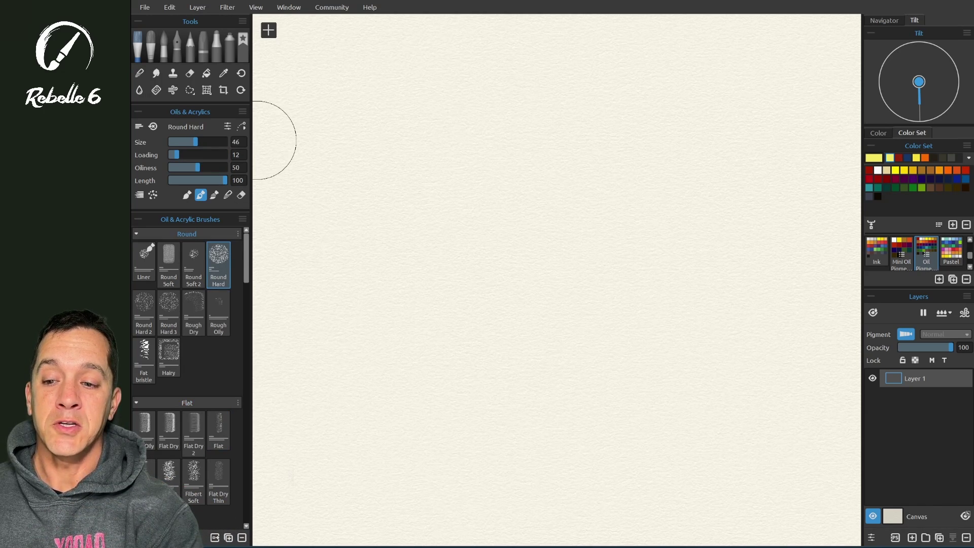
click(227, 126)
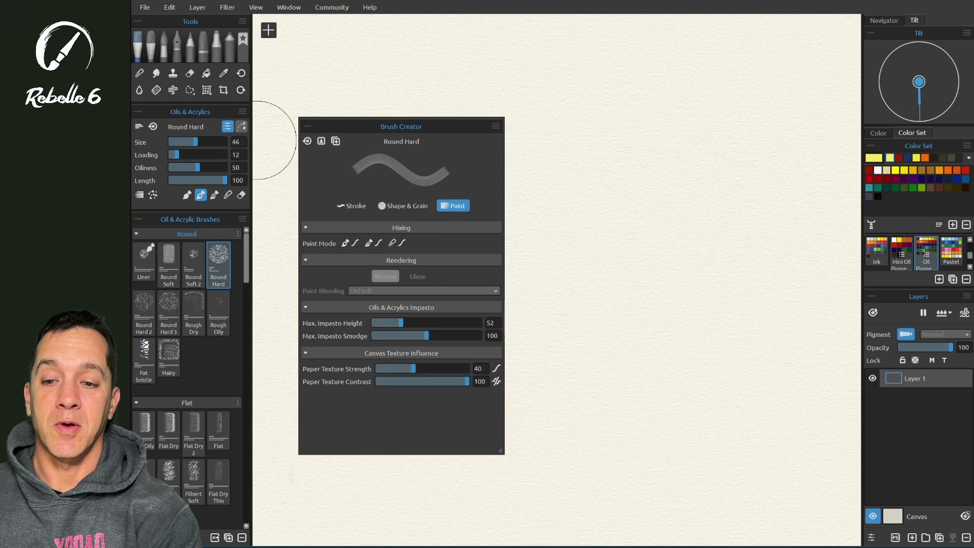
click(307, 141)
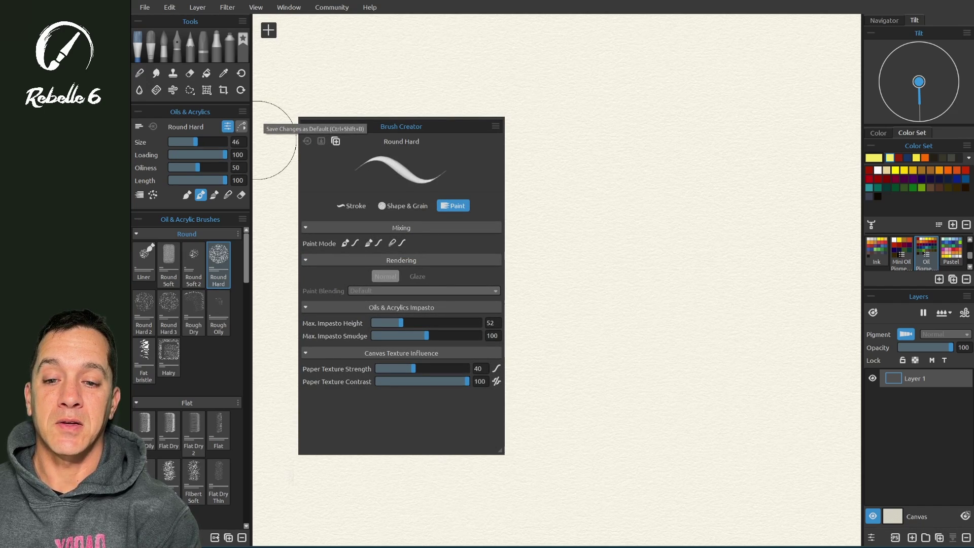
mouse_move(524, 194)
mouse_down()
mouse_move(640, 120)
mouse_move(614, 154)
mouse_move(651, 147)
mouse_move(596, 248)
mouse_up()
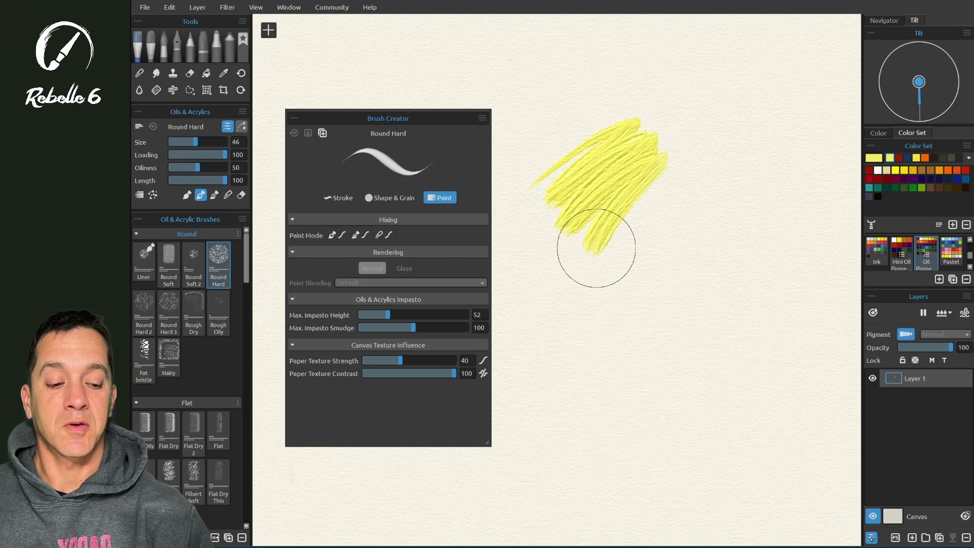
Set the Oils & Acrylics Impasto Depth to 10 in the visual settings and add a yellow stroke below the patch.
click(871, 538)
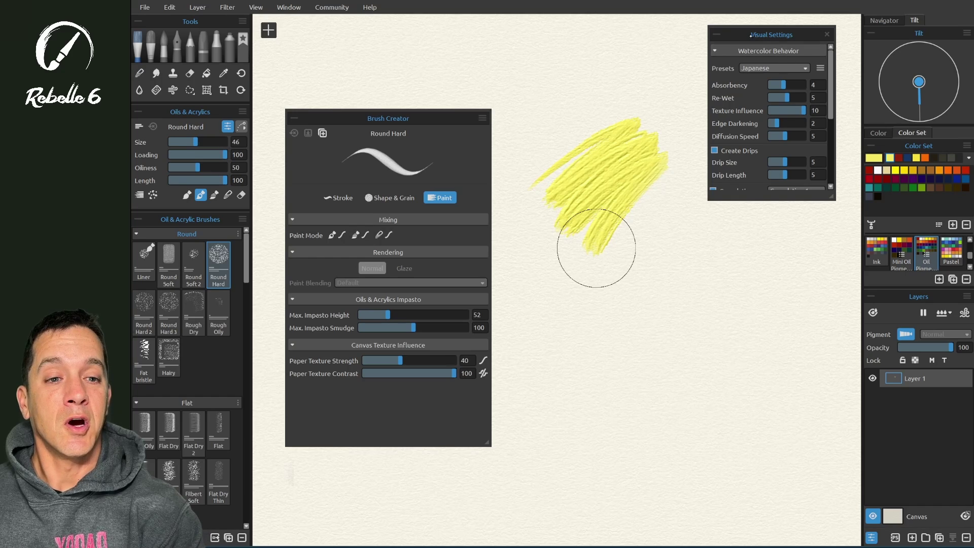
scroll(768, 117, down, 10)
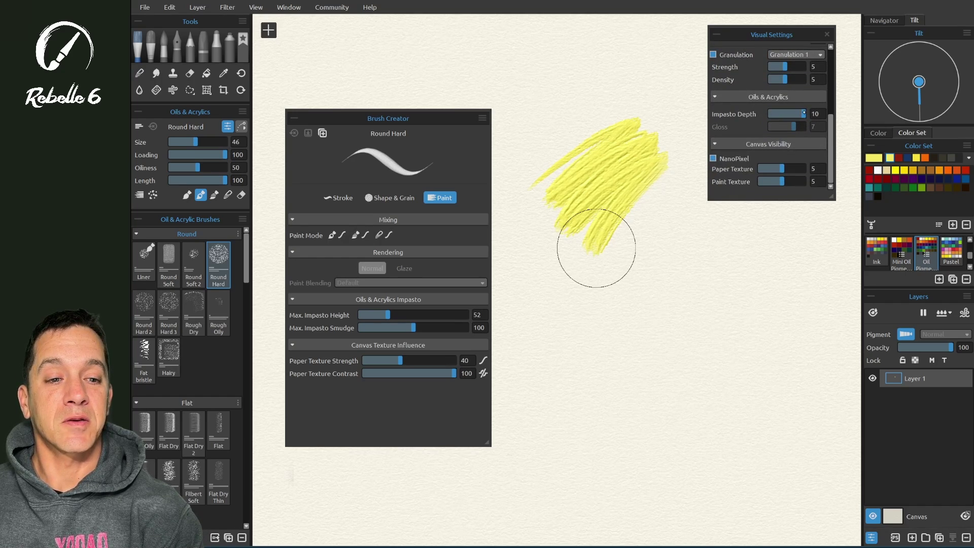
mouse_move(803, 113)
mouse_down()
mouse_move(780, 113)
mouse_move(808, 114)
mouse_up()
mouse_move(657, 201)
mouse_down()
mouse_move(608, 238)
mouse_move(644, 200)
mouse_up()
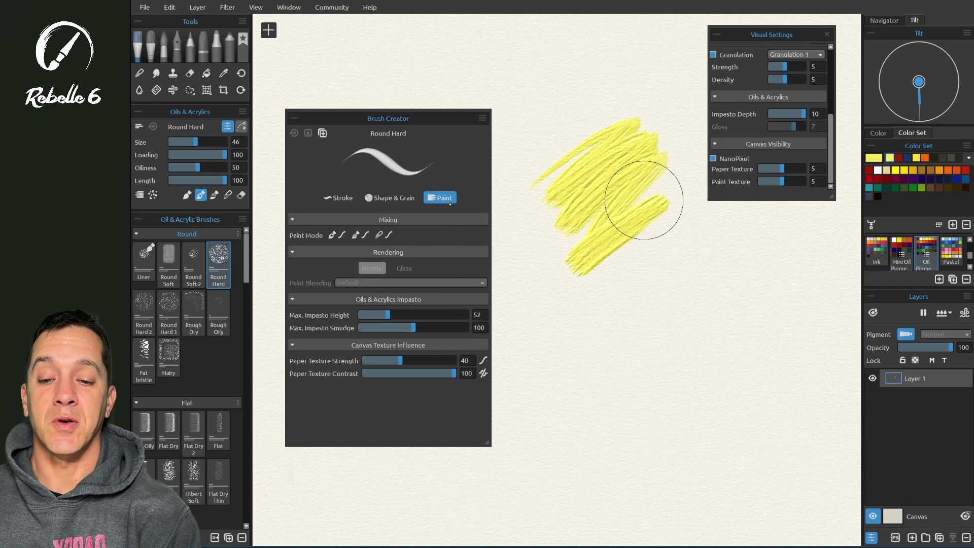
Set the brush's Max. Impasto Height to 200 and paint a round, thick yellow patch below the strokes.
drag(387, 314, 481, 315)
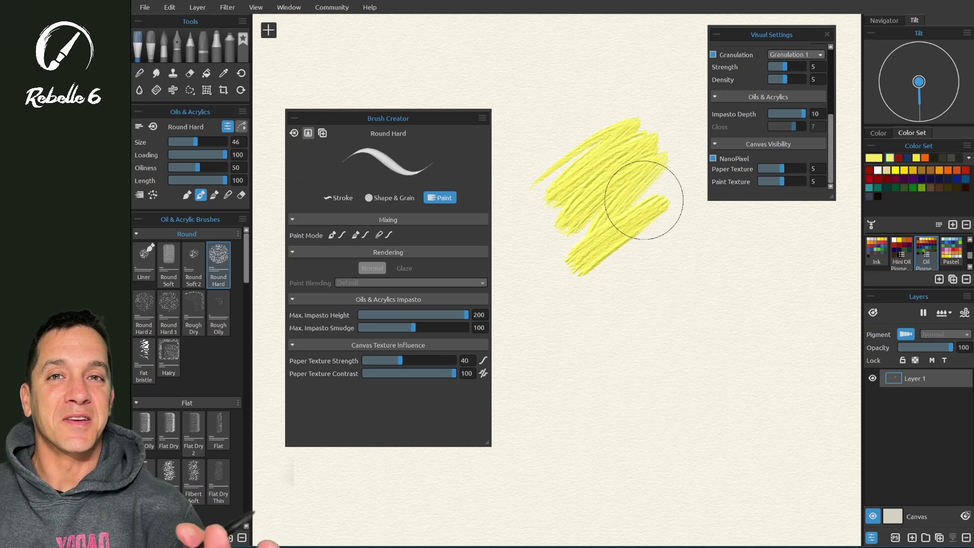
mouse_move(604, 264)
mouse_down()
mouse_move(585, 311)
mouse_move(583, 257)
mouse_move(613, 305)
mouse_move(563, 281)
mouse_move(602, 281)
mouse_up()
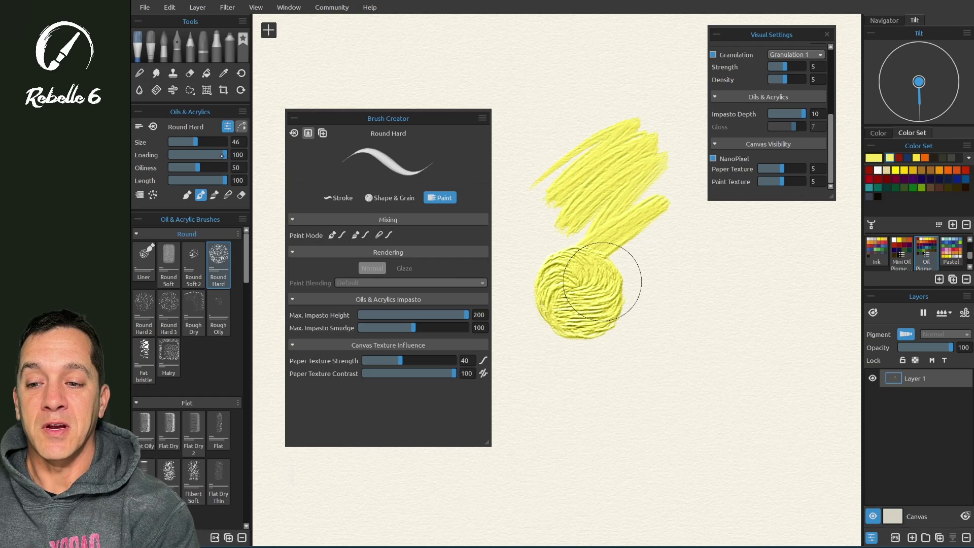
Paint a second round yellow patch beside the first with Loading at 24, and go over it with Loading at 100.
drag(223, 155, 183, 156)
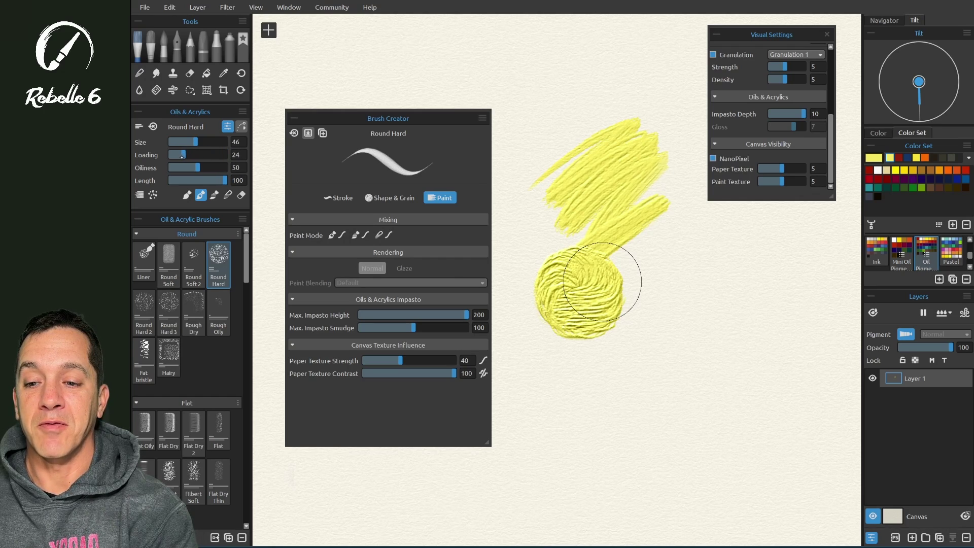
mouse_move(659, 285)
mouse_down()
mouse_move(690, 260)
mouse_move(691, 312)
mouse_move(657, 274)
mouse_move(698, 276)
mouse_move(676, 313)
mouse_move(669, 264)
mouse_move(704, 313)
mouse_move(661, 283)
mouse_move(692, 277)
mouse_up()
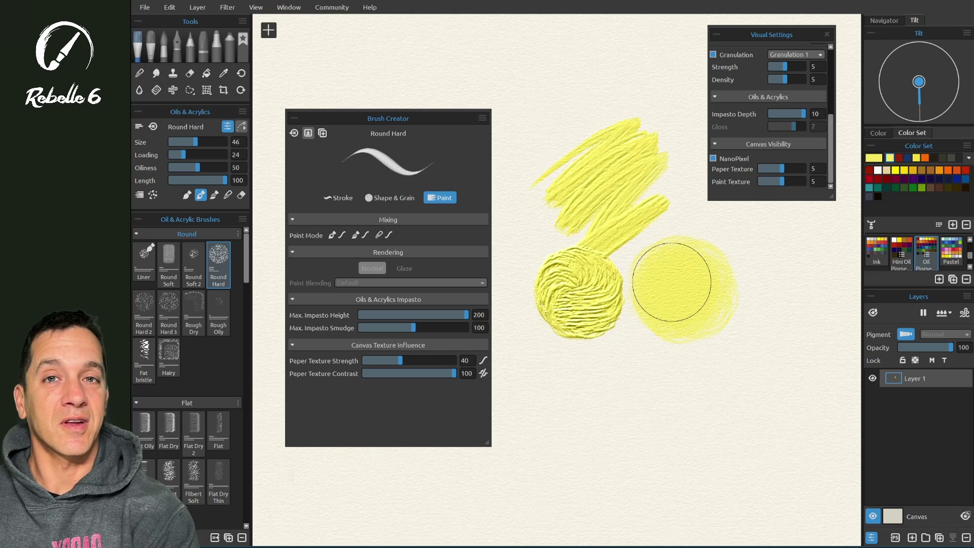
drag(193, 155, 237, 155)
mouse_move(678, 311)
mouse_down()
mouse_move(687, 266)
mouse_move(700, 316)
mouse_move(661, 280)
mouse_move(712, 280)
mouse_move(691, 276)
mouse_move(686, 312)
mouse_move(686, 271)
mouse_move(672, 292)
mouse_move(683, 274)
mouse_up()
Choose dark red, set Loading to 18 and test red strokes over the second yellow patch, undoing one.
click(898, 157)
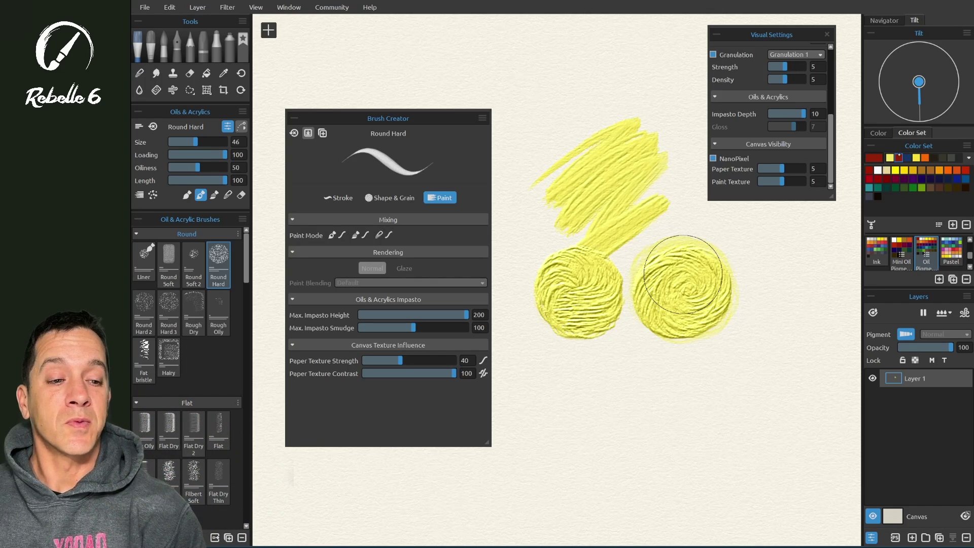
drag(211, 155, 179, 155)
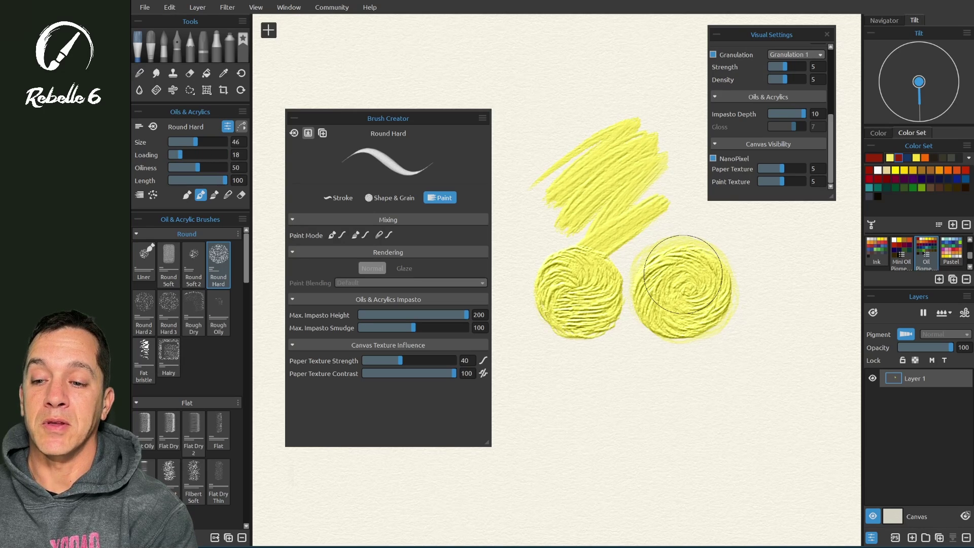
key(ctrl+z)
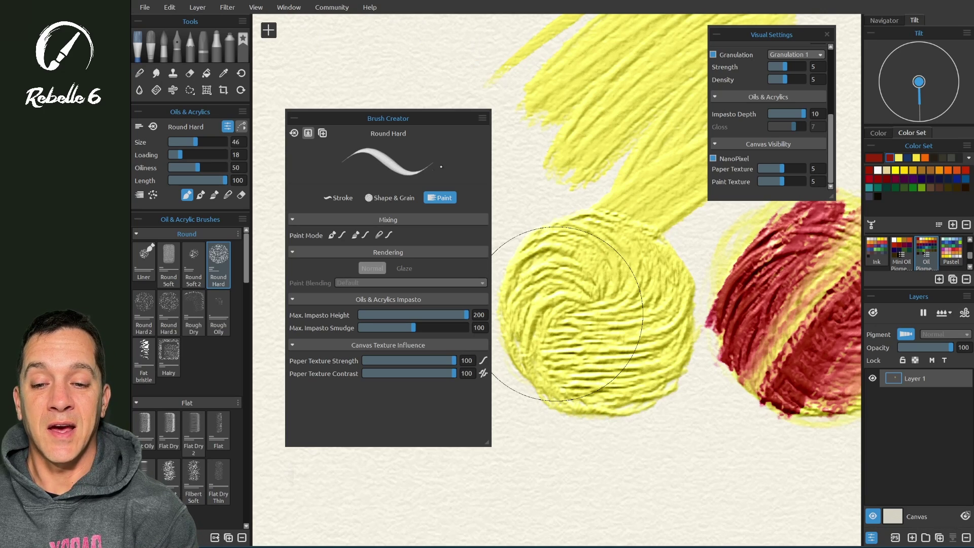
Reset the size pen pressure curve in the brush's stroke settings and set the size Pen Pressure to 5.
click(340, 198)
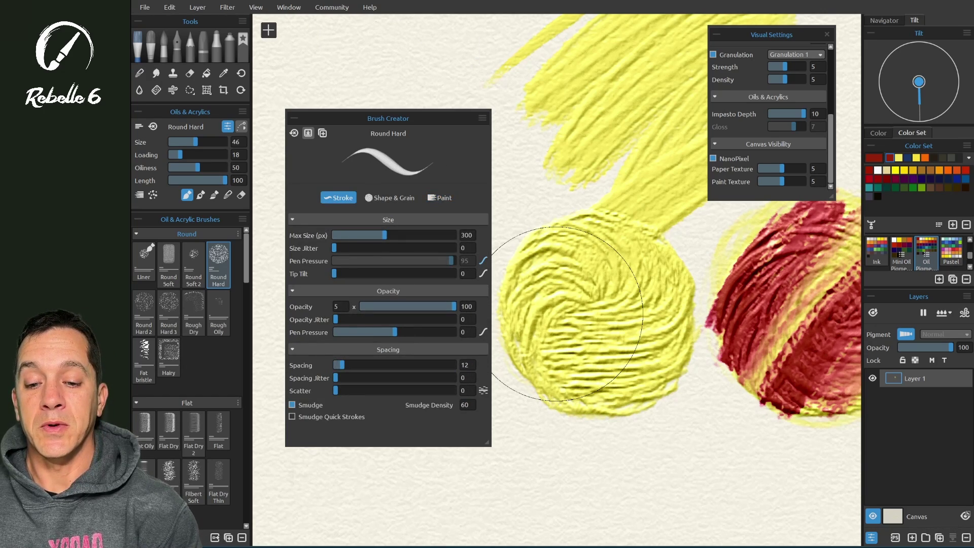
click(483, 260)
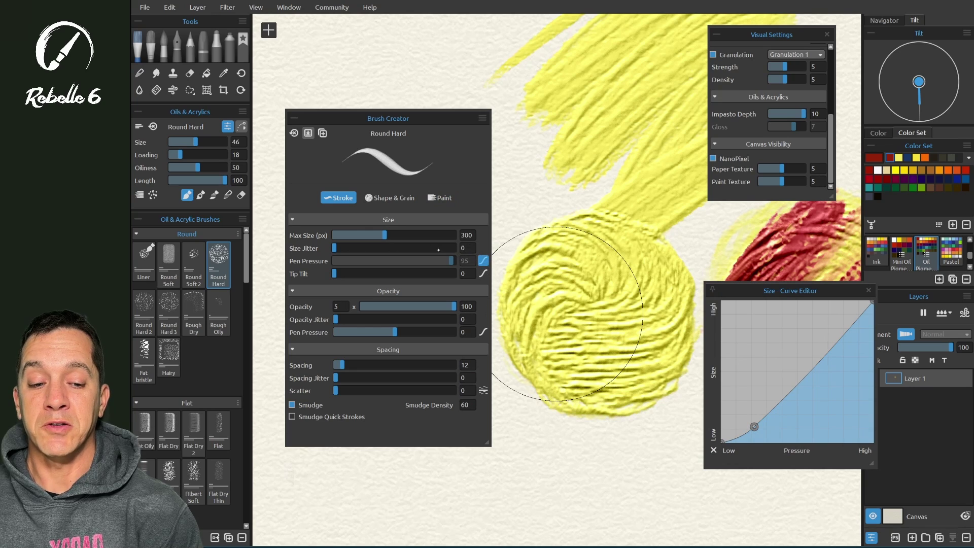
click(714, 450)
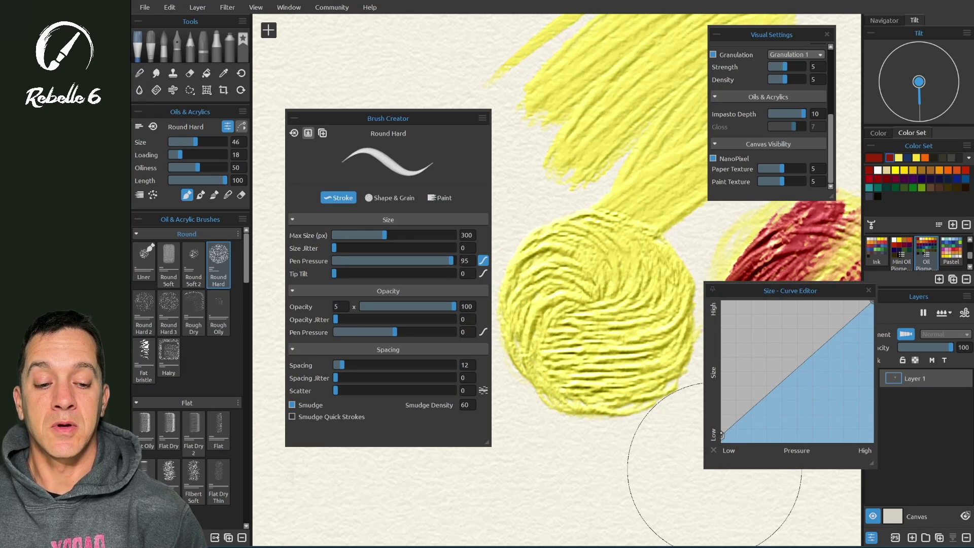
drag(451, 261, 396, 261)
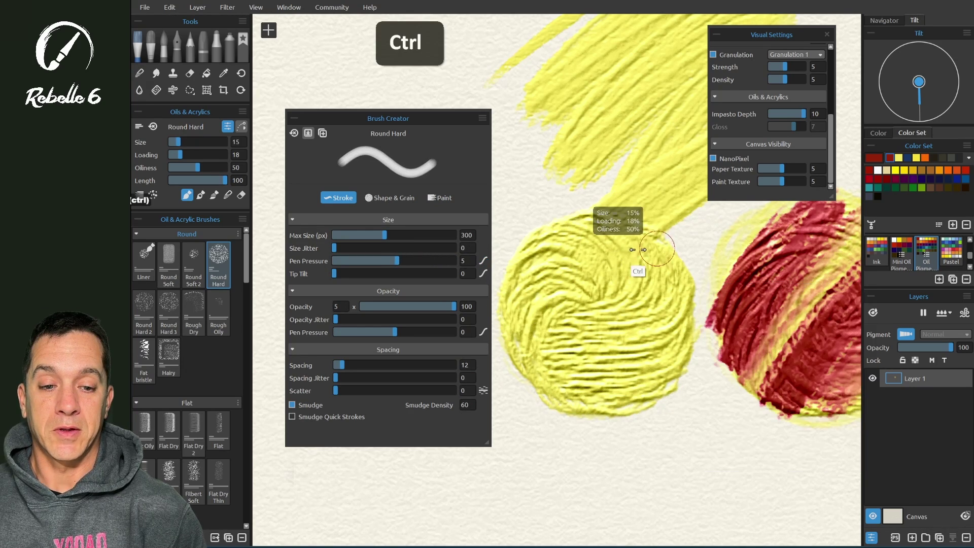
Paint dark red over the first round patch and the paper below, using size 37, Paper Texture Strength 51 and Contrast 1.
drag(638, 250, 647, 245)
mouse_move(527, 286)
mouse_down()
mouse_move(578, 254)
mouse_move(661, 234)
mouse_up()
key(ctrl+z)
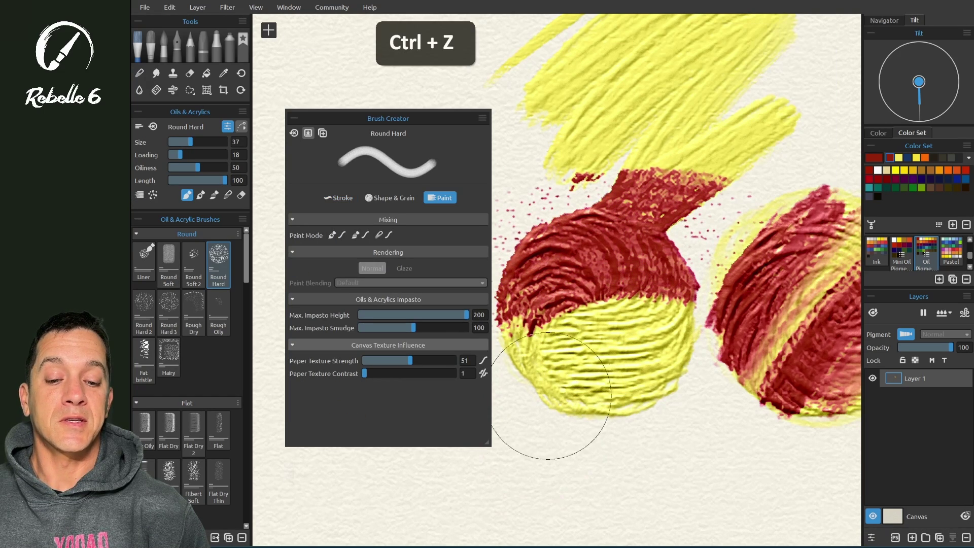
mouse_move(534, 447)
mouse_down()
mouse_move(543, 446)
mouse_move(577, 343)
mouse_up()
mouse_move(672, 400)
mouse_down()
mouse_move(681, 419)
mouse_move(612, 266)
mouse_move(598, 355)
mouse_up()
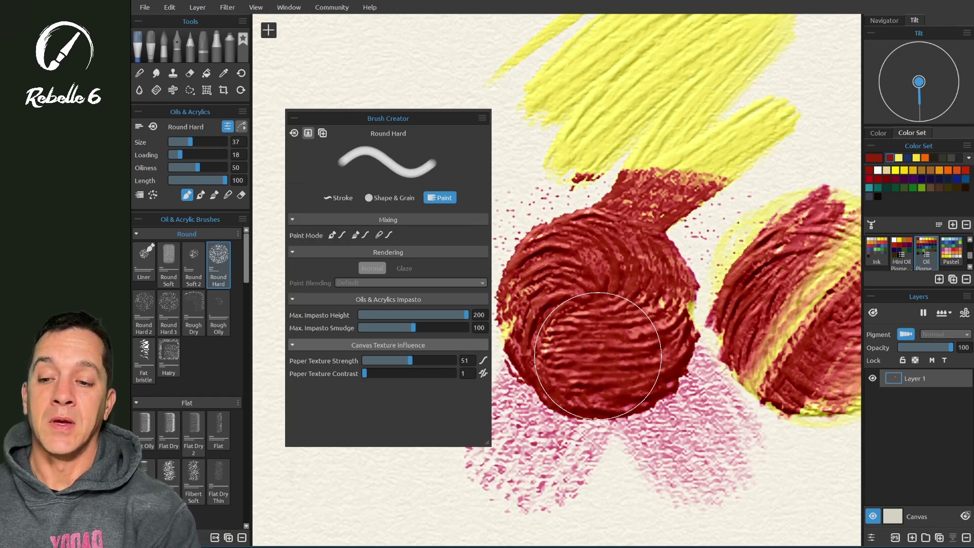
Try blending the dark red paint on the first round patch and undo the blend stroke.
click(214, 195)
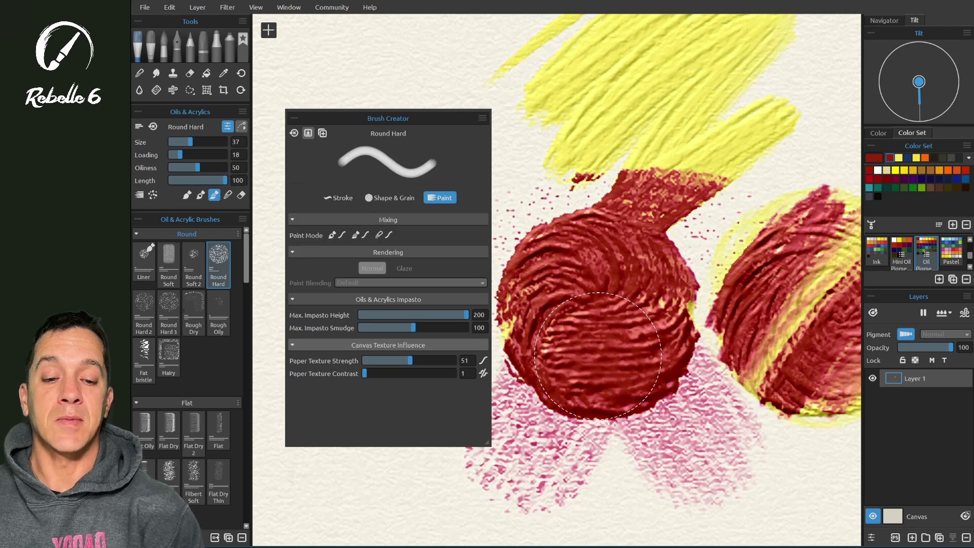
mouse_move(667, 284)
mouse_down()
mouse_move(591, 385)
mouse_move(613, 243)
mouse_move(645, 322)
mouse_up()
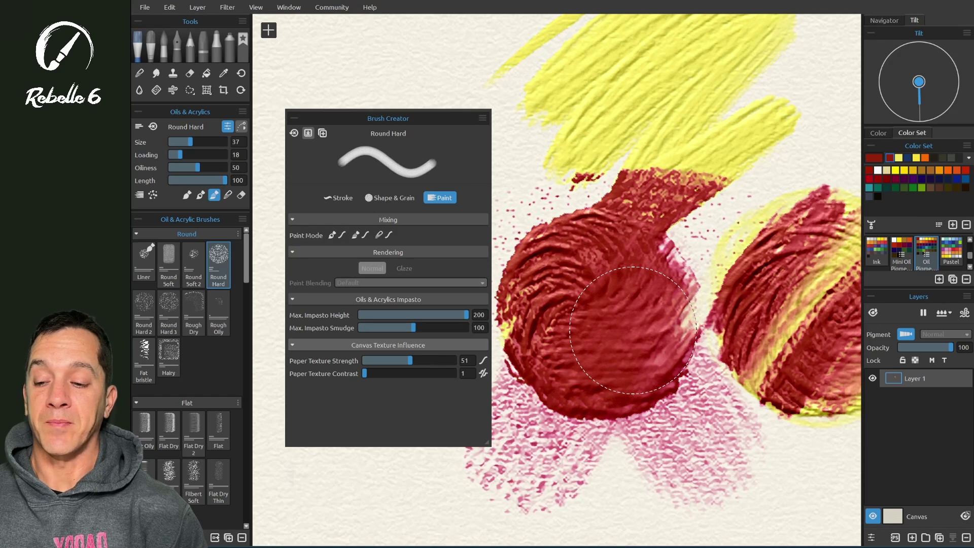
key(ctrl+z)
scroll(632, 330, down, 2)
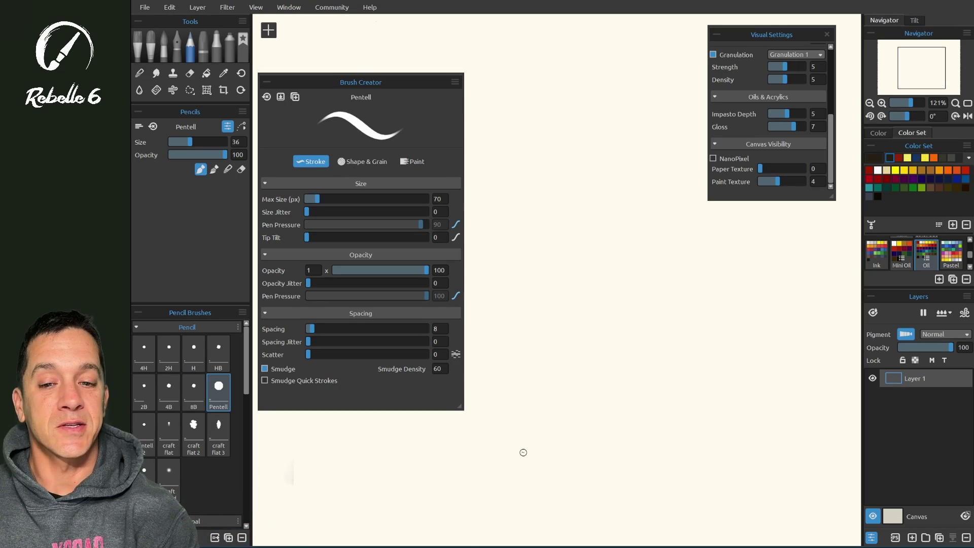
Draw a long, dark wavy test line on the blank canvas with the size 36 pencil.
mouse_move(507, 116)
mouse_down()
mouse_move(544, 90)
mouse_move(589, 82)
mouse_move(606, 101)
mouse_move(602, 132)
mouse_move(525, 196)
mouse_move(511, 231)
mouse_move(518, 258)
mouse_move(537, 270)
mouse_move(566, 263)
mouse_move(614, 175)
mouse_move(639, 152)
mouse_move(658, 170)
mouse_move(660, 202)
mouse_move(642, 237)
mouse_move(546, 328)
mouse_move(535, 353)
mouse_move(531, 376)
mouse_move(557, 411)
mouse_move(590, 404)
mouse_move(629, 370)
mouse_move(697, 287)
mouse_move(773, 256)
mouse_up()
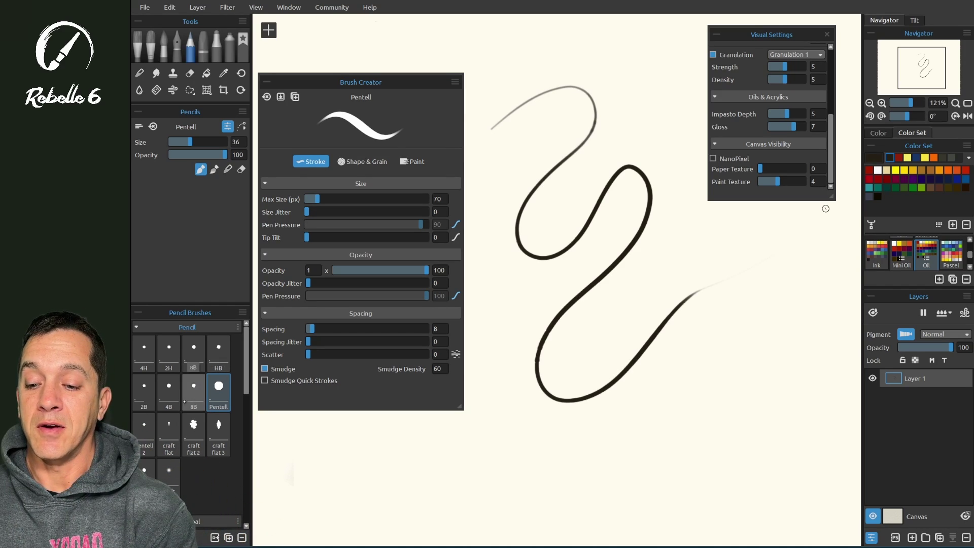
Reset the pencil to its defaults, set Size Jitter to 0 and replace the wavy line with a short vertical test line.
click(266, 97)
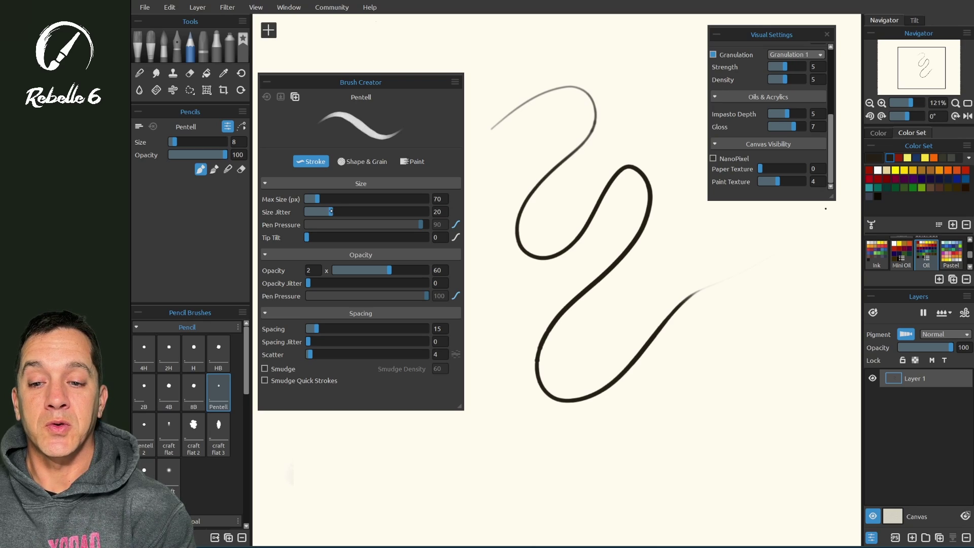
drag(331, 211, 313, 211)
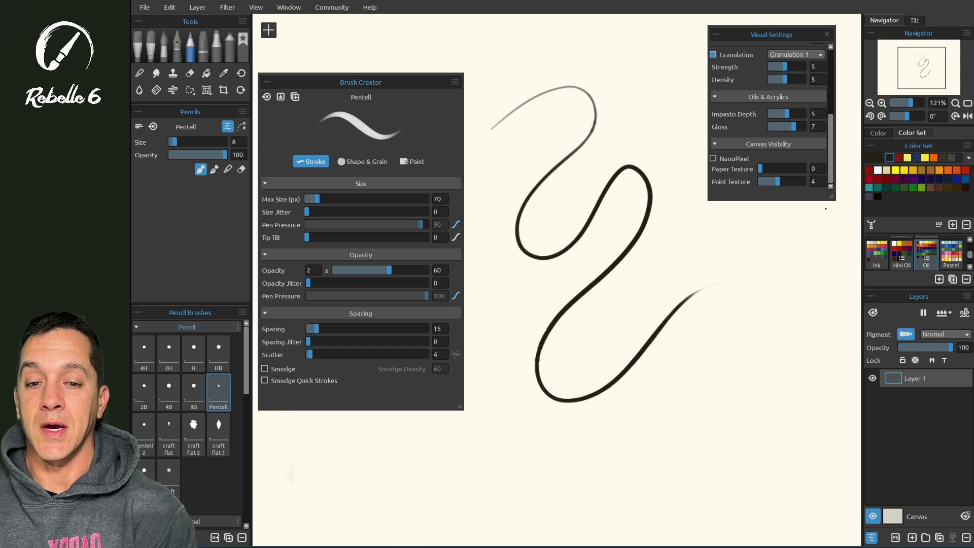
key(ctrl+z)
drag(480, 82, 477, 180)
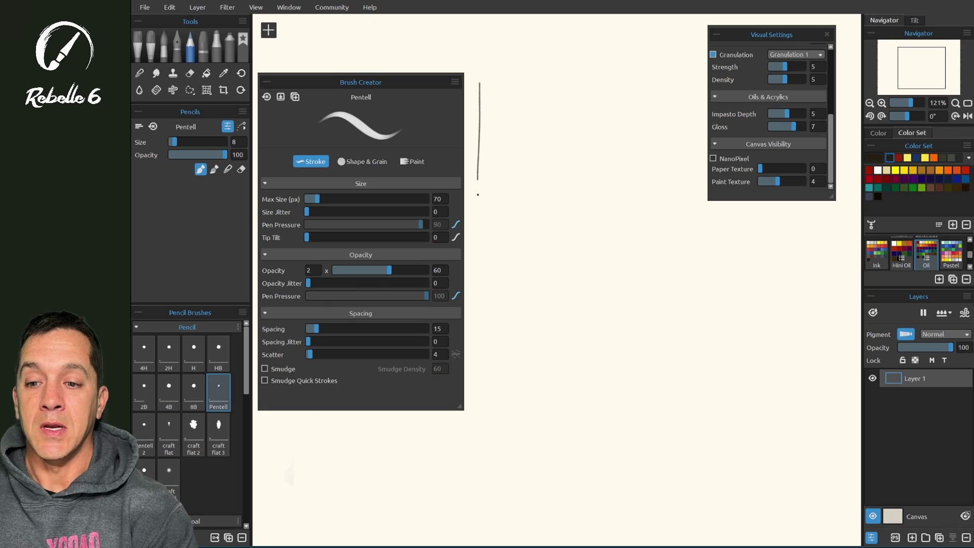
Review the pencil's line smoothing settings.
click(241, 126)
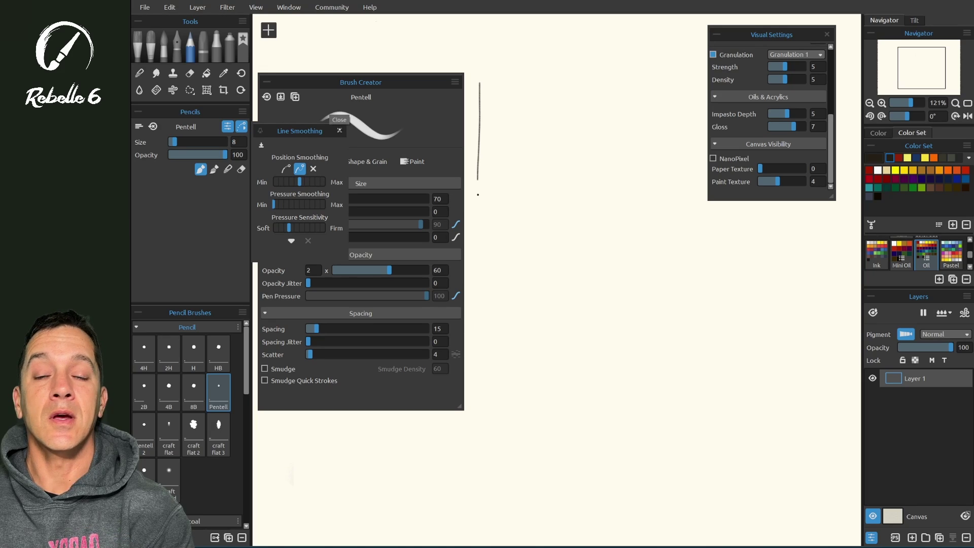
click(340, 130)
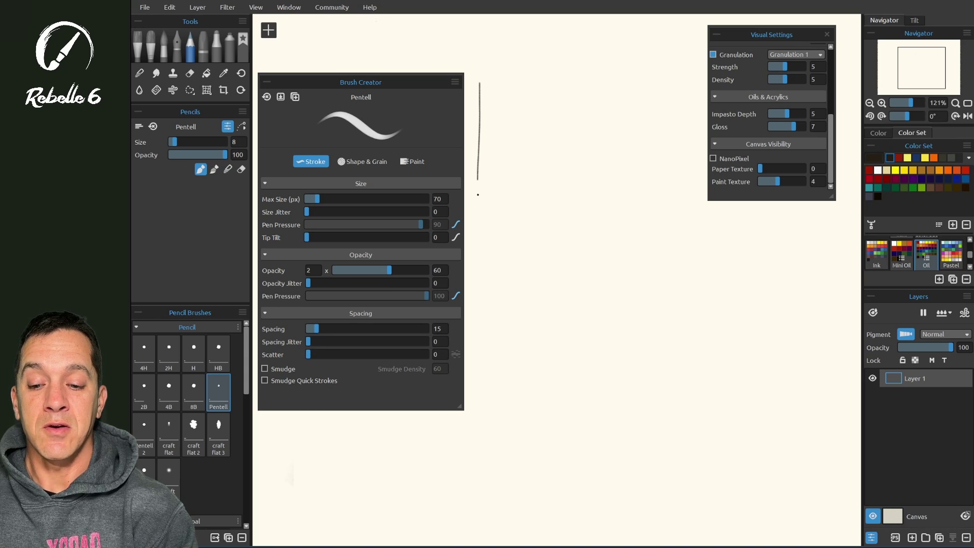
Set the pencil's Spacing to 8 and Scatter to 0, and draw a second vertical test line beside the first.
scroll(430, 333, down, 4)
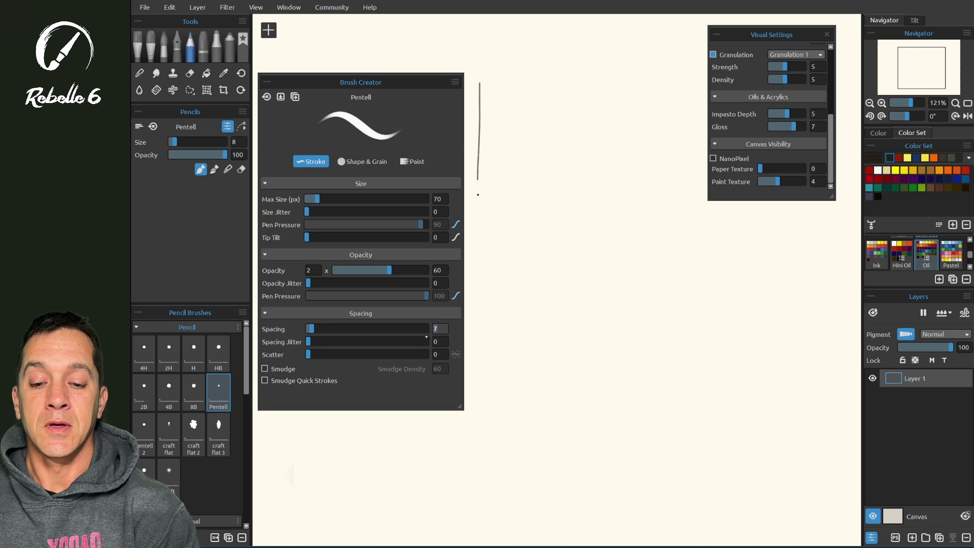
scroll(430, 334, up, 1)
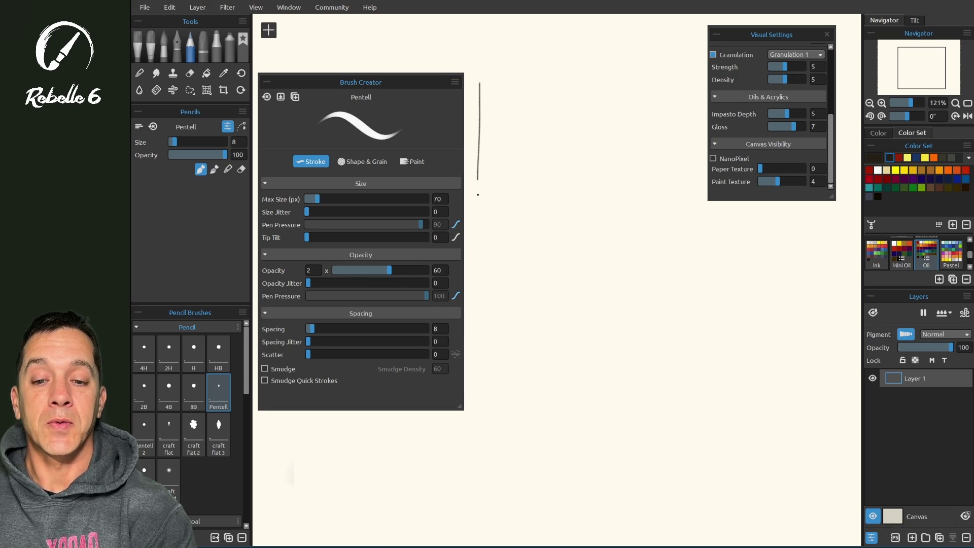
drag(502, 115, 500, 211)
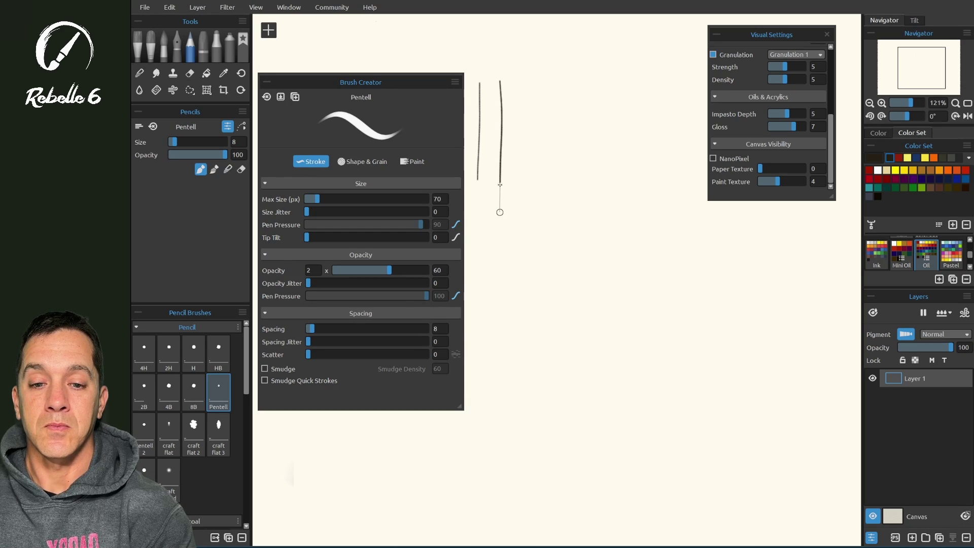
Compare the two vertical lines up close and set the pencil's opacity multiplier to 1 and Opacity to 100.
scroll(501, 202, up, 5)
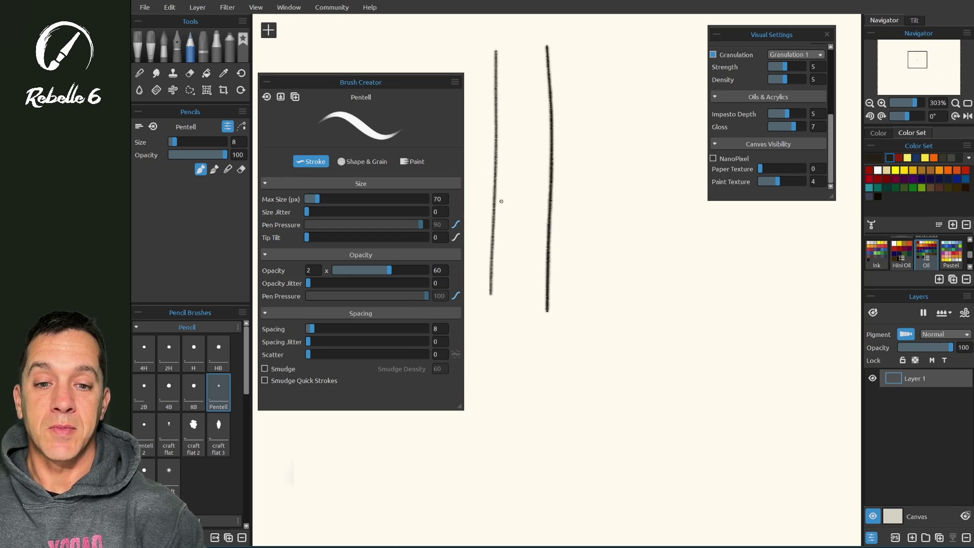
scroll(501, 202, down, 3)
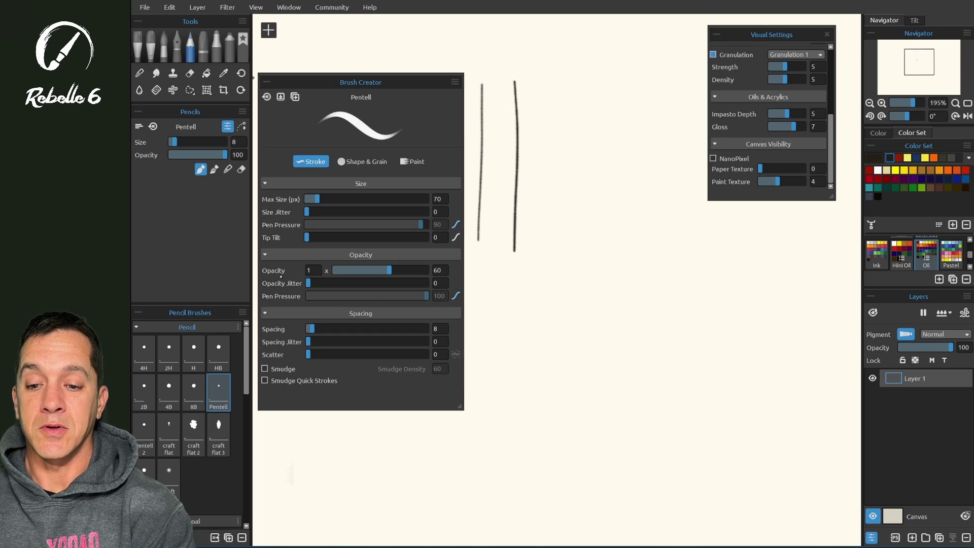
drag(389, 264, 429, 264)
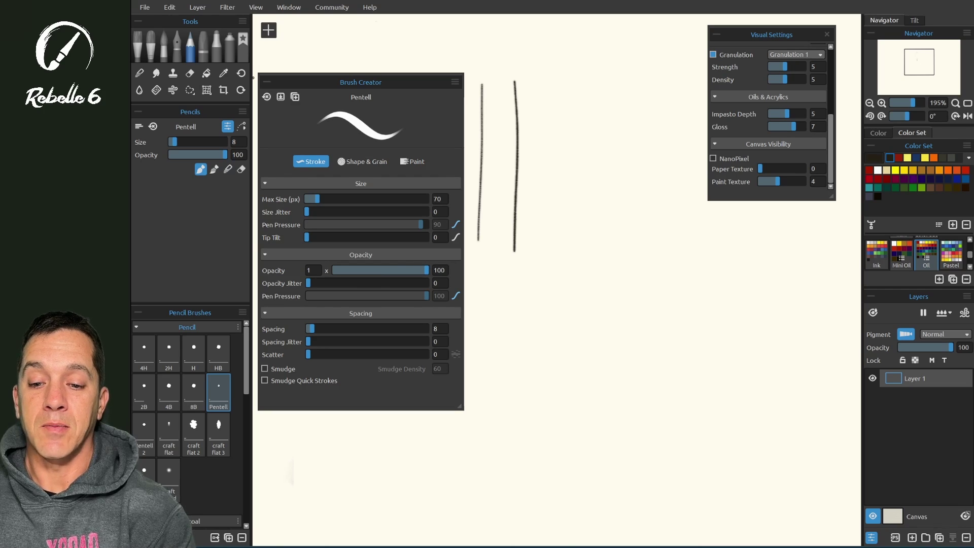
Draw a third vertical test line, turn on Smudge for the pencil, and try another line with it before undoing that attempt.
drag(533, 81, 533, 259)
click(264, 369)
drag(557, 101, 562, 257)
key(ctrl+z)
key(ctrl+z)
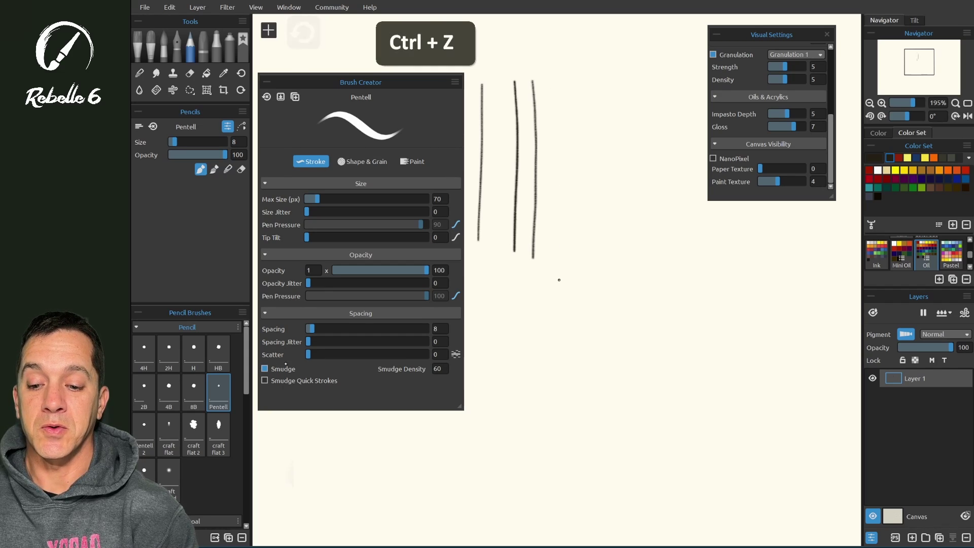
Replace the pencil's shape with a solid round one and its grain with the plain white one from the Image Library.
click(362, 161)
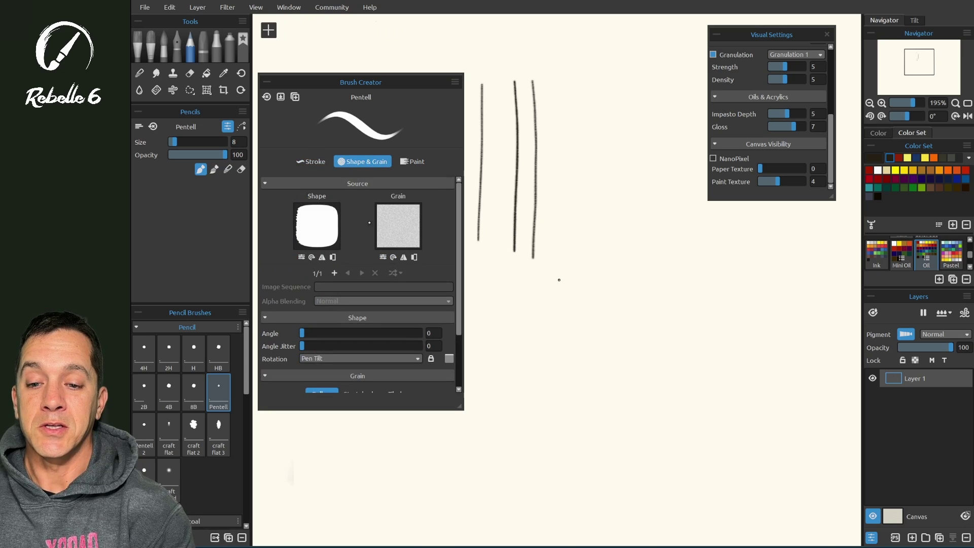
click(317, 226)
click(505, 223)
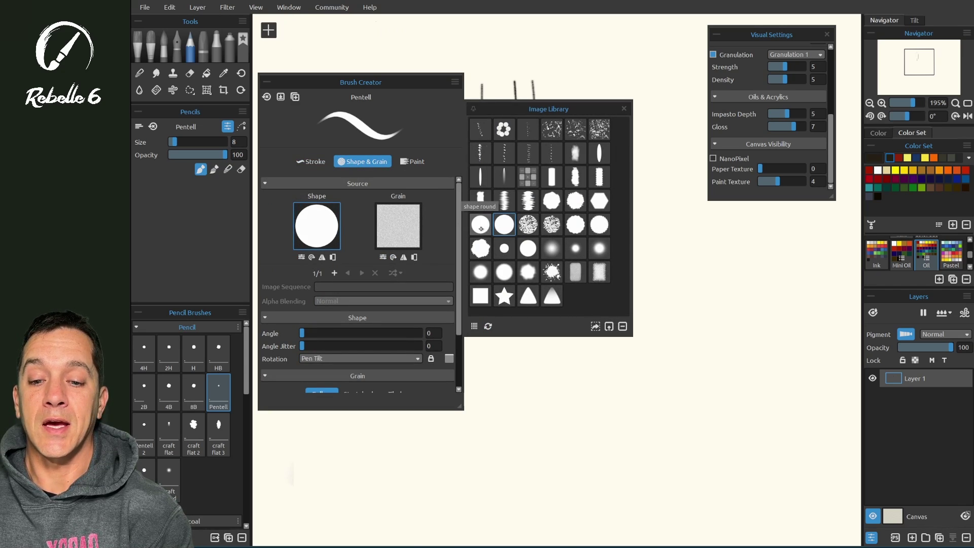
click(405, 223)
click(600, 131)
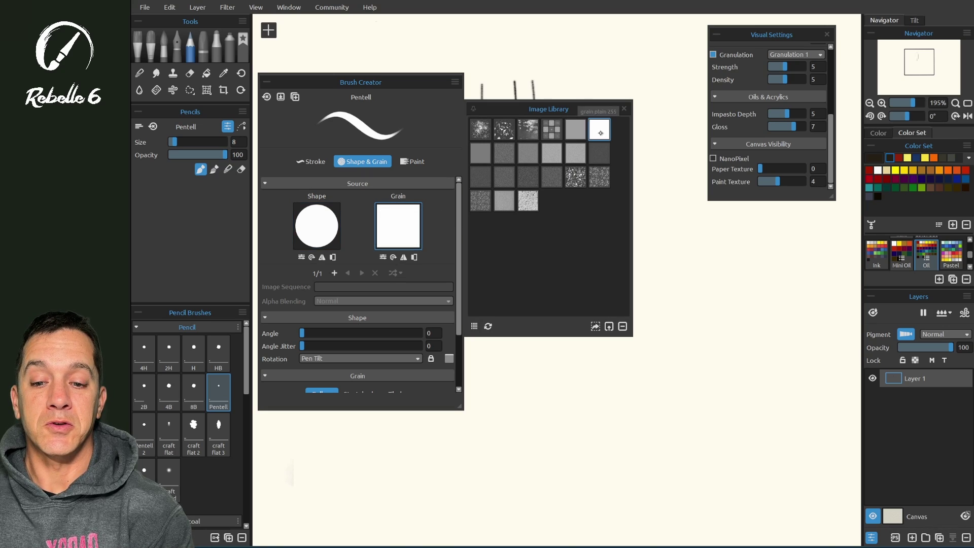
click(624, 109)
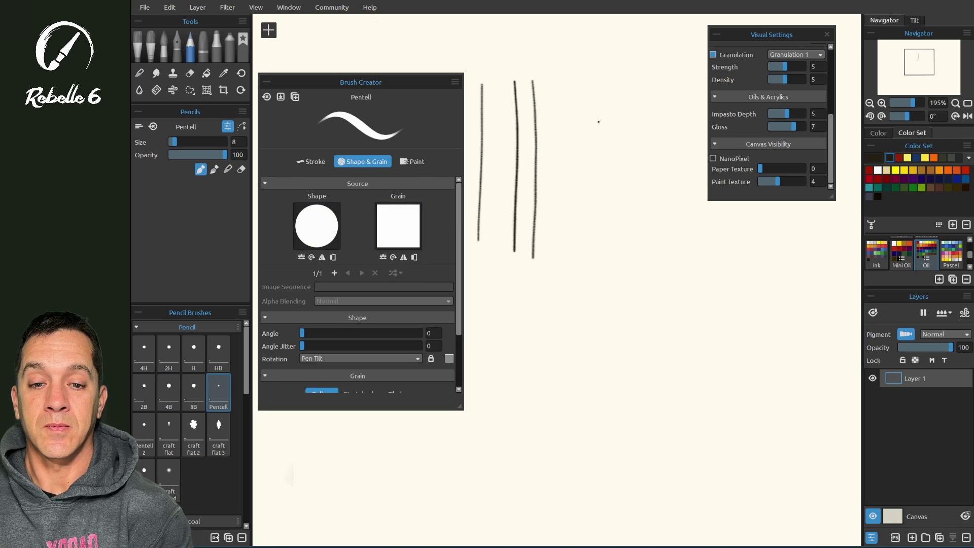
Draw two more vertical test lines with the new shape and grain, checking the pencil's Grain options in between.
drag(553, 79, 553, 273)
drag(458, 285, 452, 353)
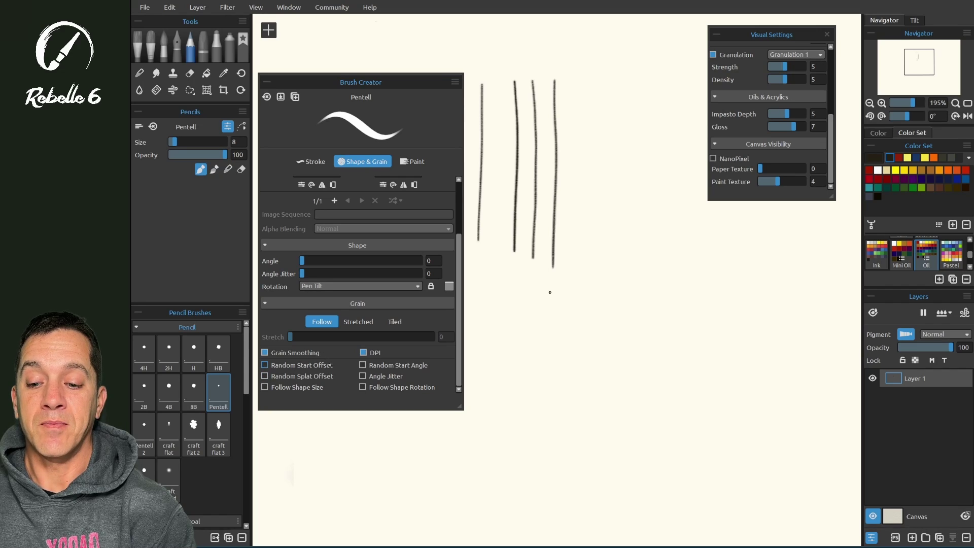
scroll(463, 246, up, 3)
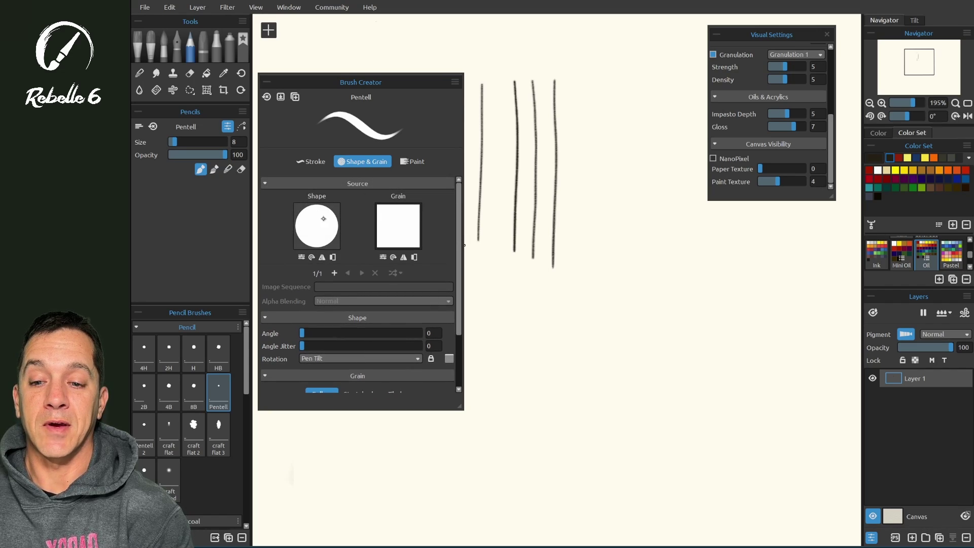
drag(571, 79, 571, 265)
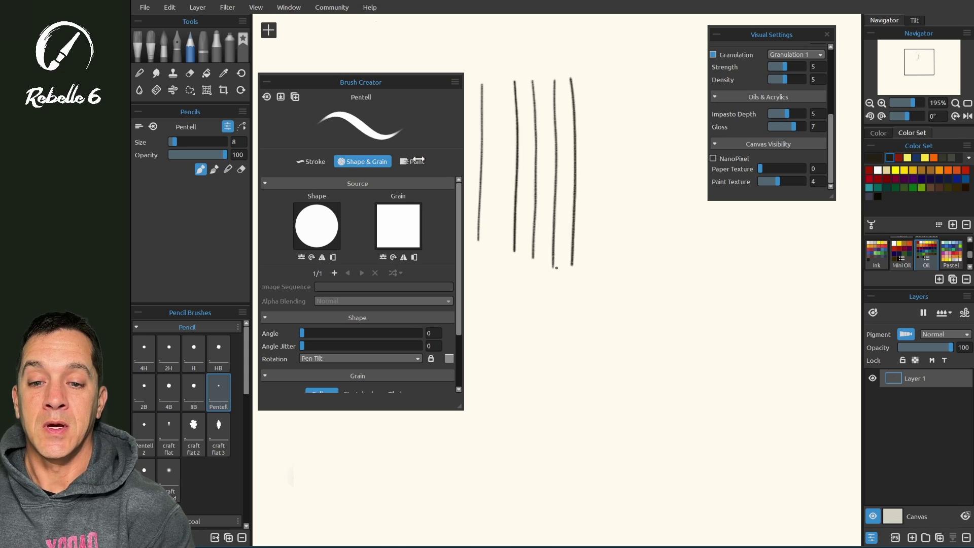
Reset the pressure curve of the pencil's Paper Texture Strength.
click(412, 161)
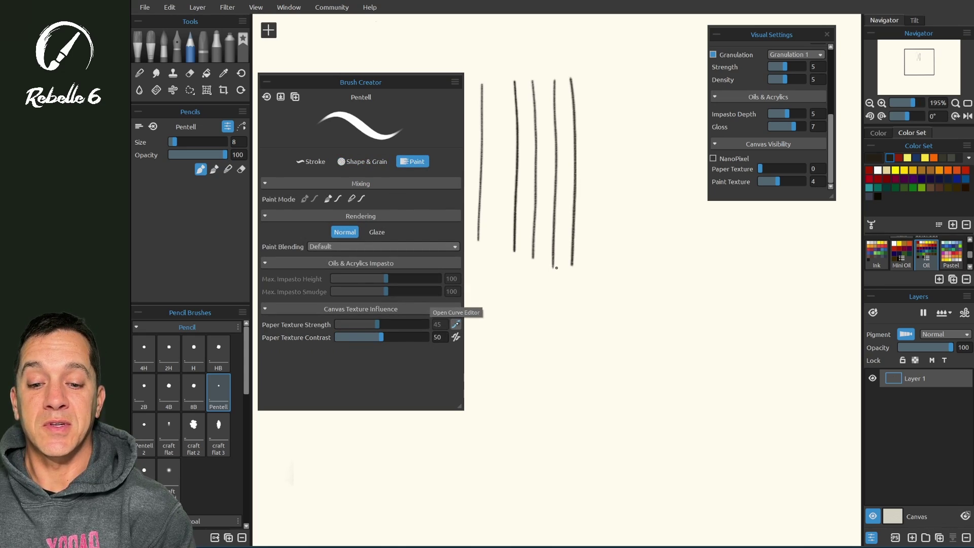
click(456, 324)
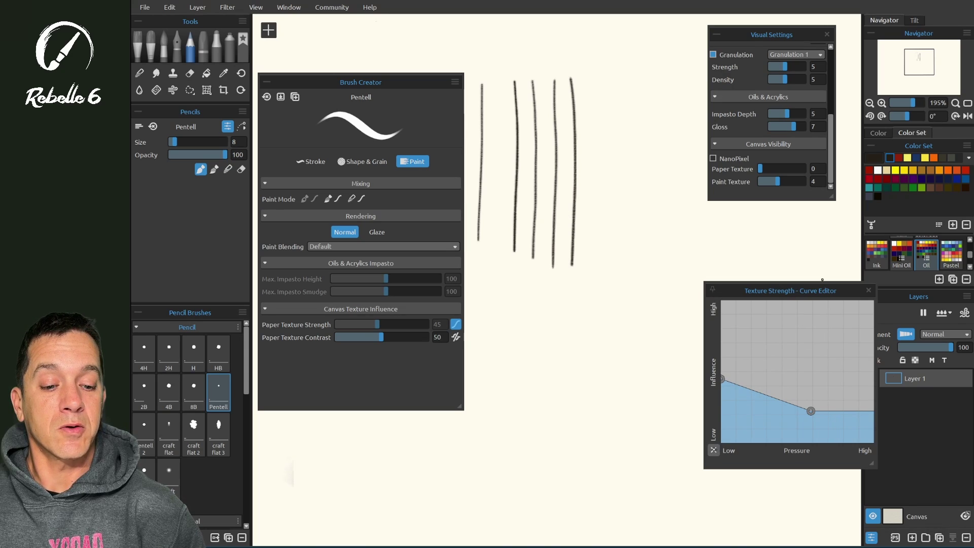
click(714, 449)
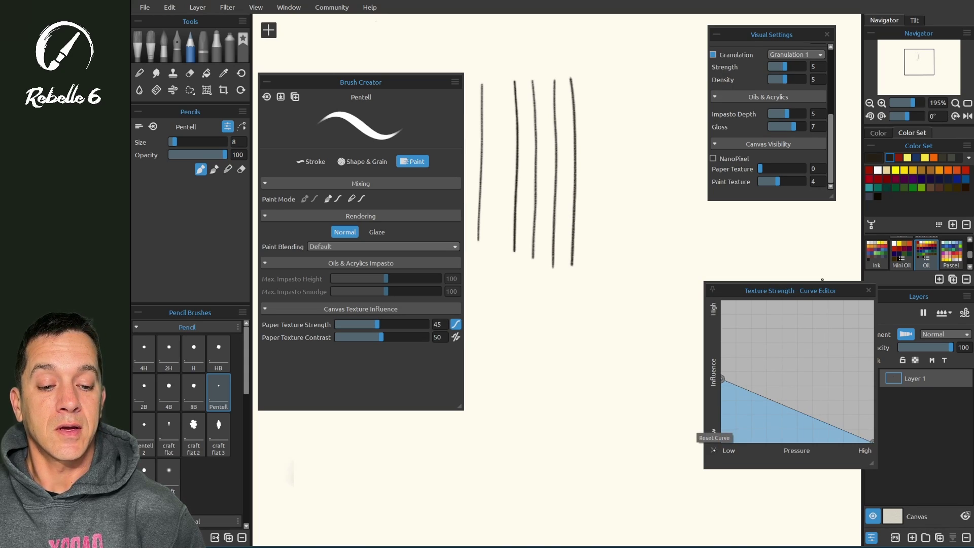
click(869, 291)
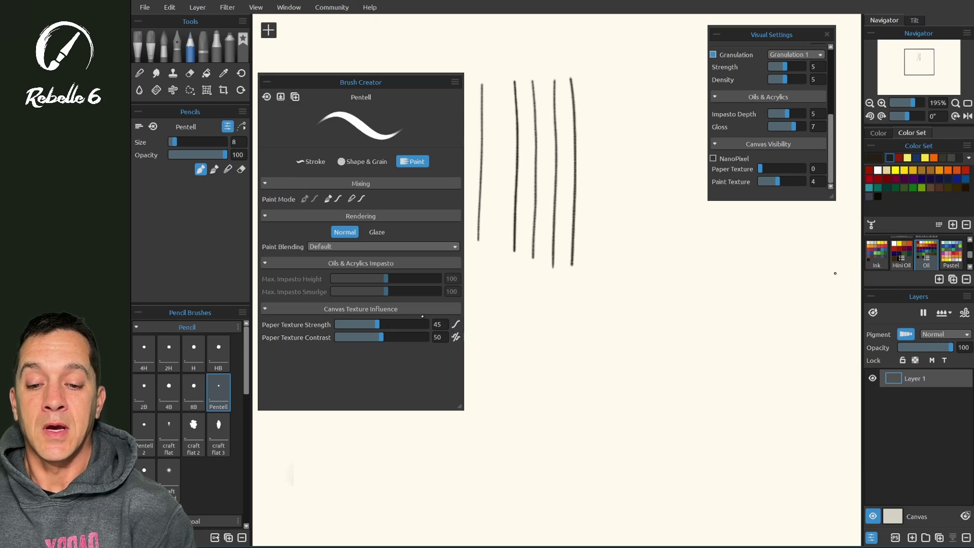
Set Paper Texture Strength to 0 and Paper Texture Contrast to 1, drawing a vertical test line after each change.
drag(376, 323, 323, 325)
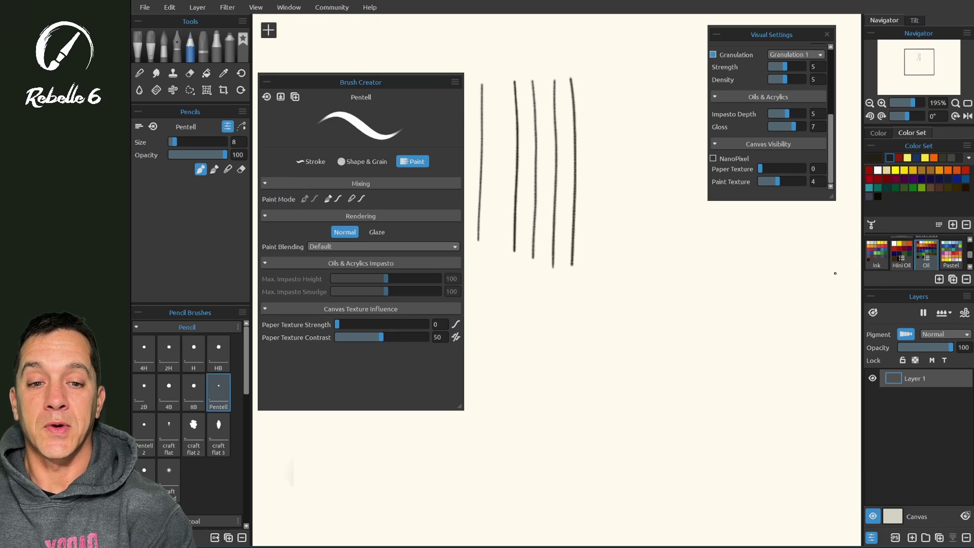
drag(593, 77, 596, 261)
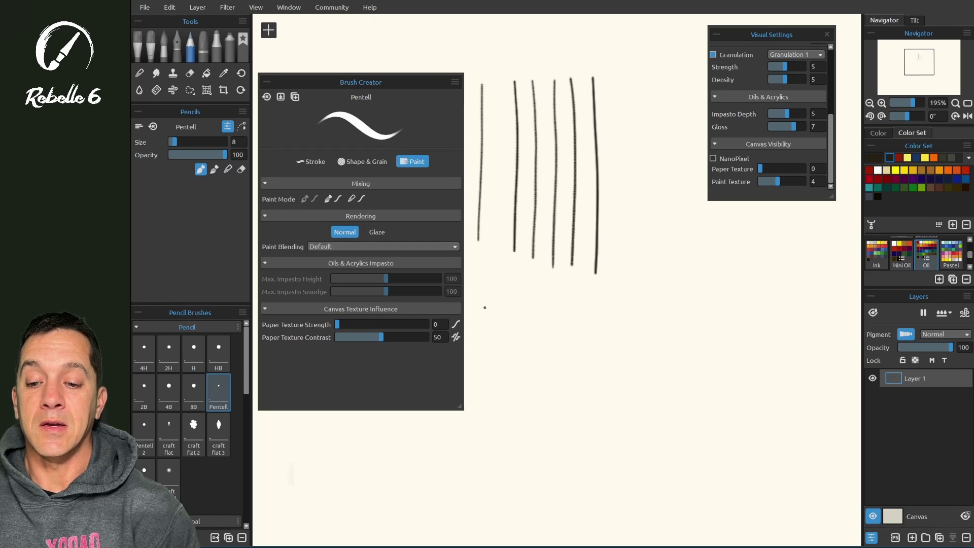
drag(375, 338, 336, 337)
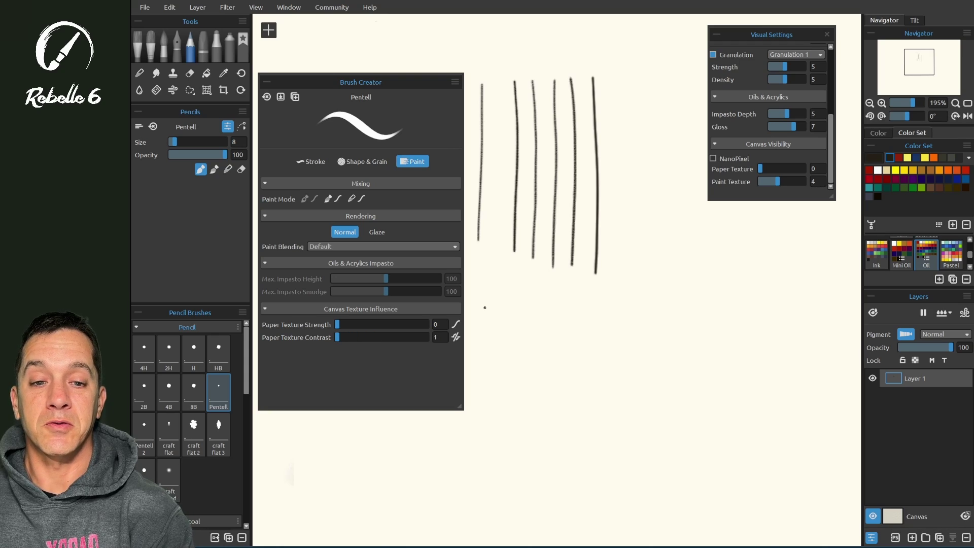
drag(610, 86, 612, 299)
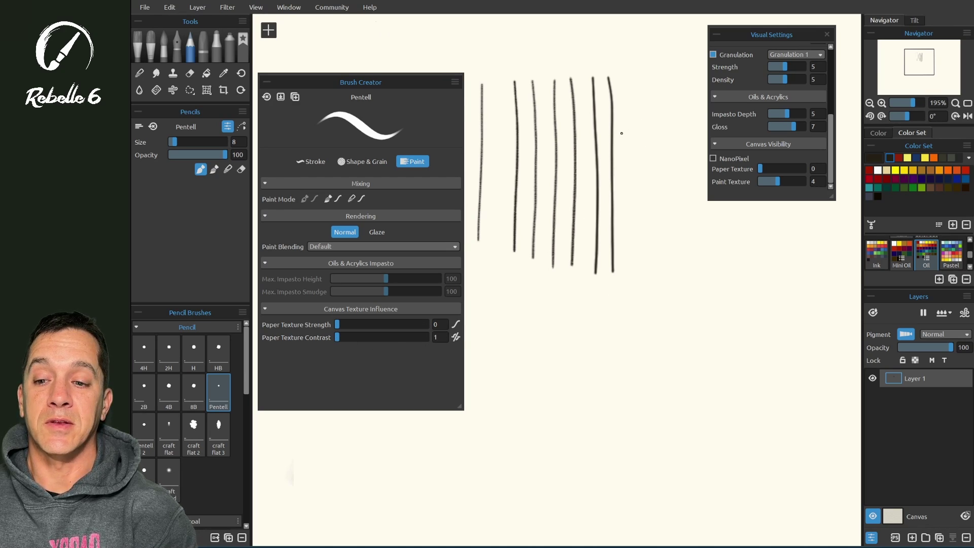
Hide and show the Visual Settings again, then compare the test lines up close with NanoPixel on and off.
click(871, 537)
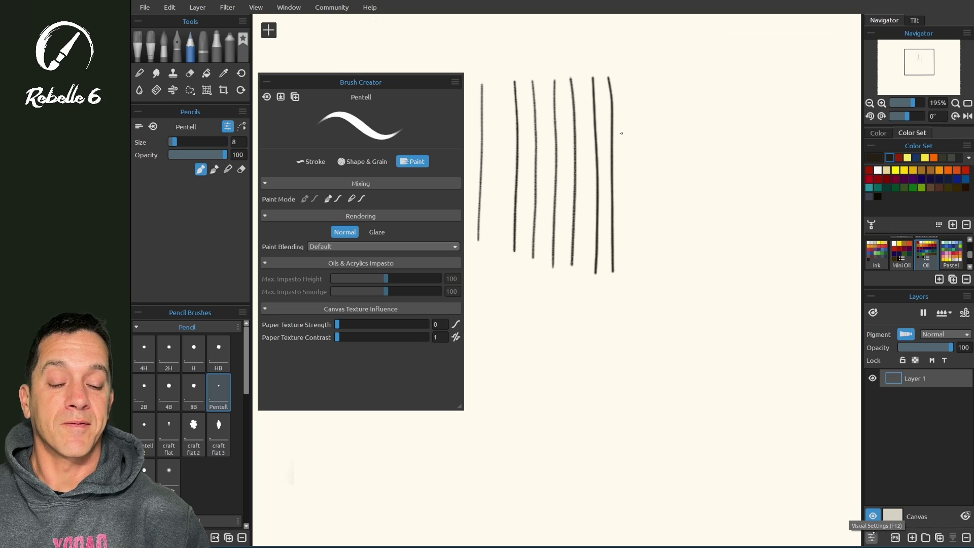
click(871, 537)
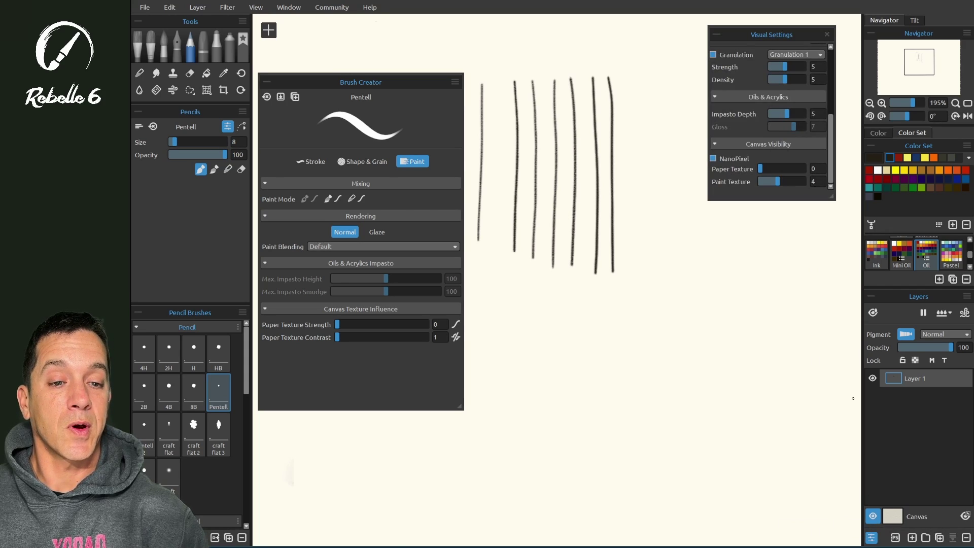
click(712, 158)
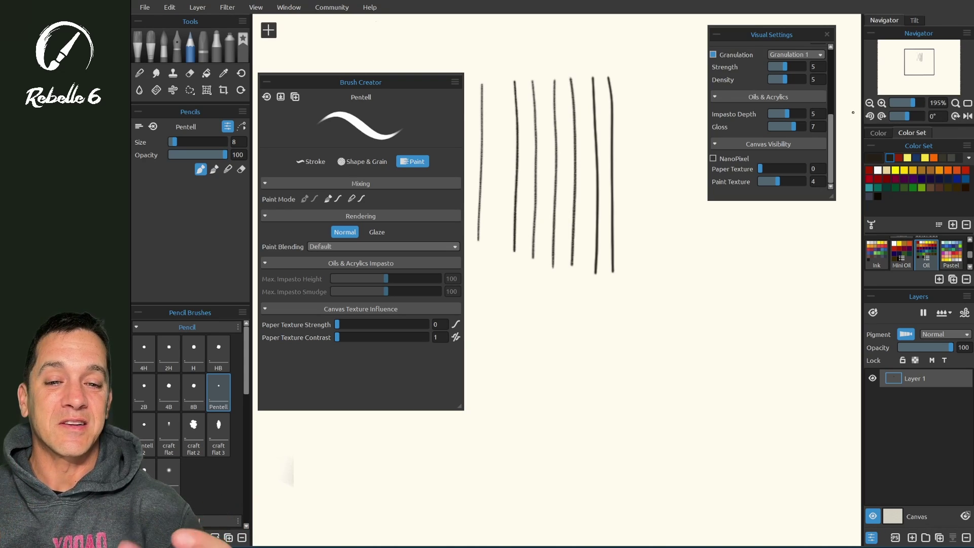
scroll(853, 112, up, 10)
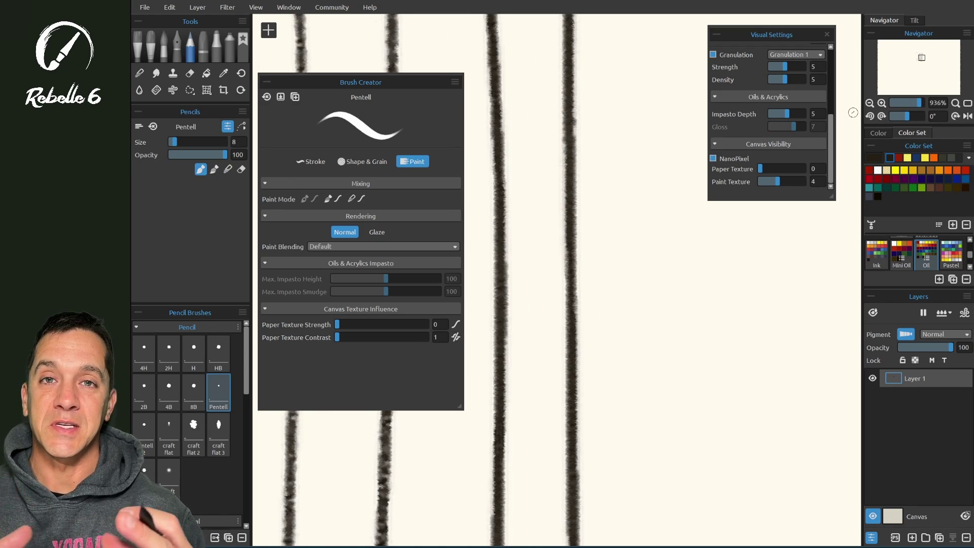
click(713, 159)
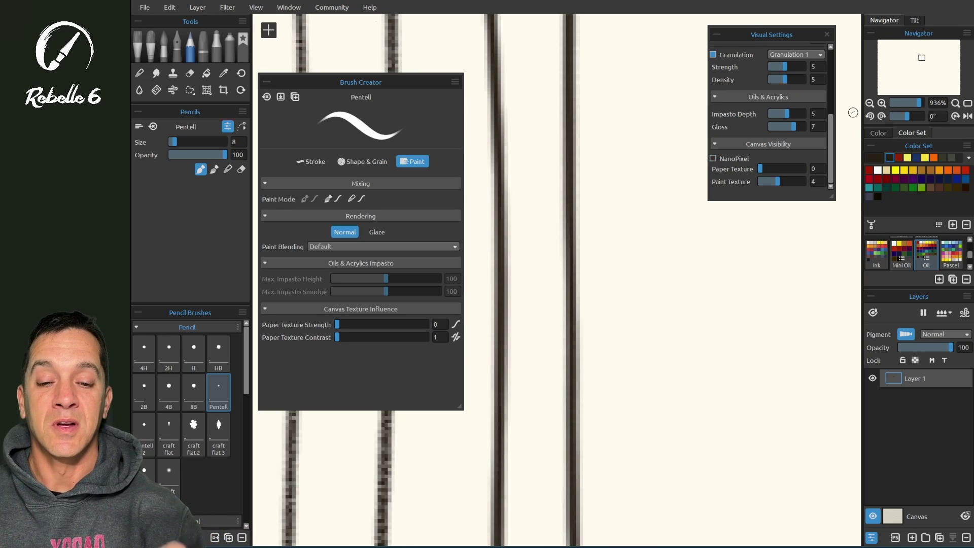
scroll(853, 113, down, 8)
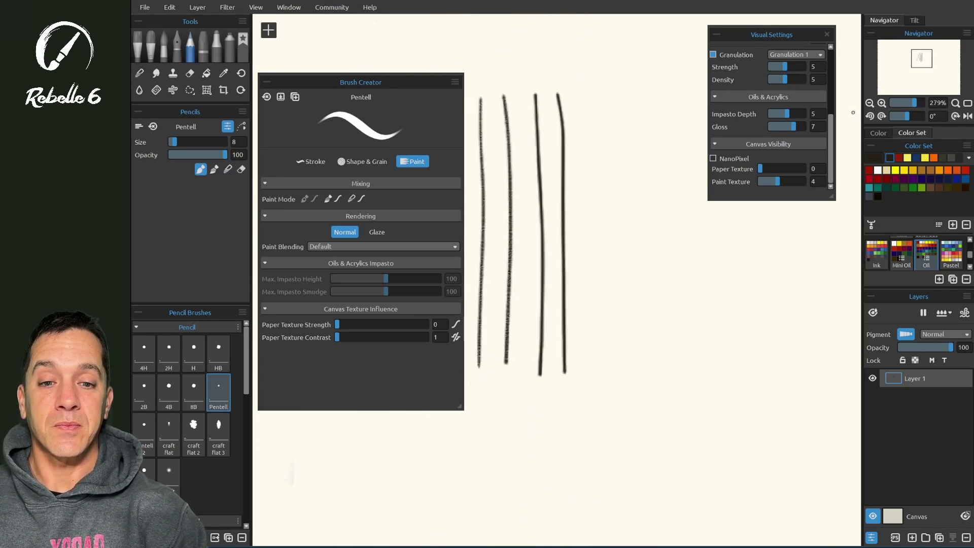
Set the canvas visibility of Paper Texture and Paint Texture to 1 and compare the lines with NanoPixel on and off, leaving it off.
drag(778, 169, 764, 172)
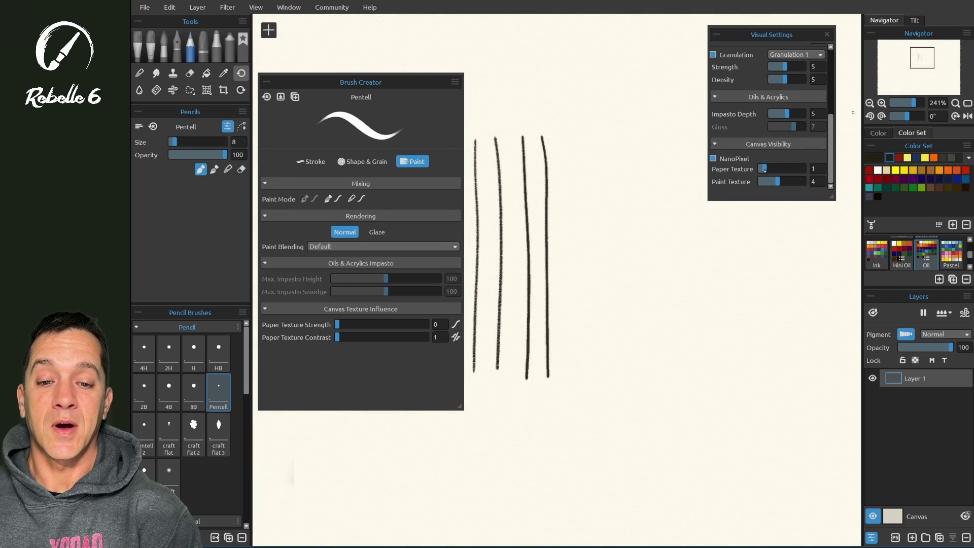
drag(778, 183, 763, 181)
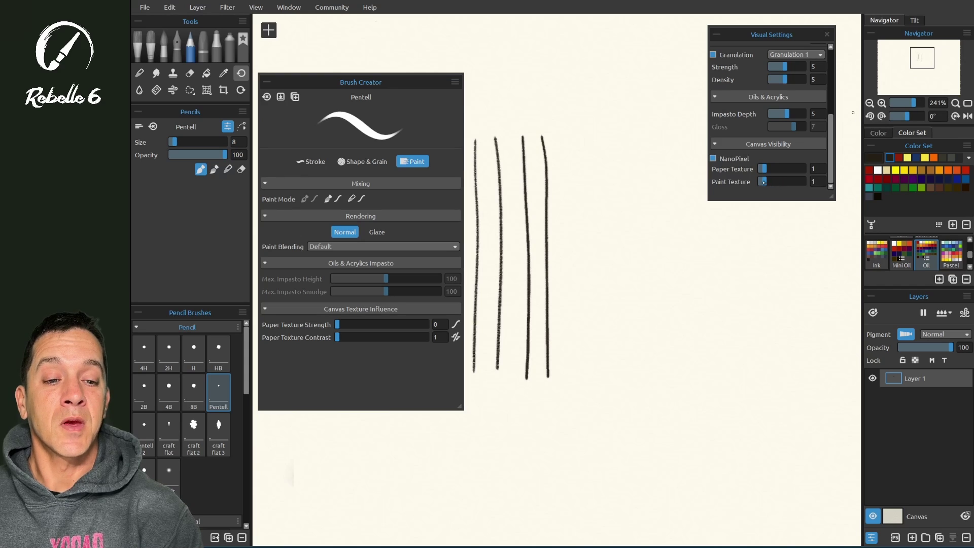
click(714, 158)
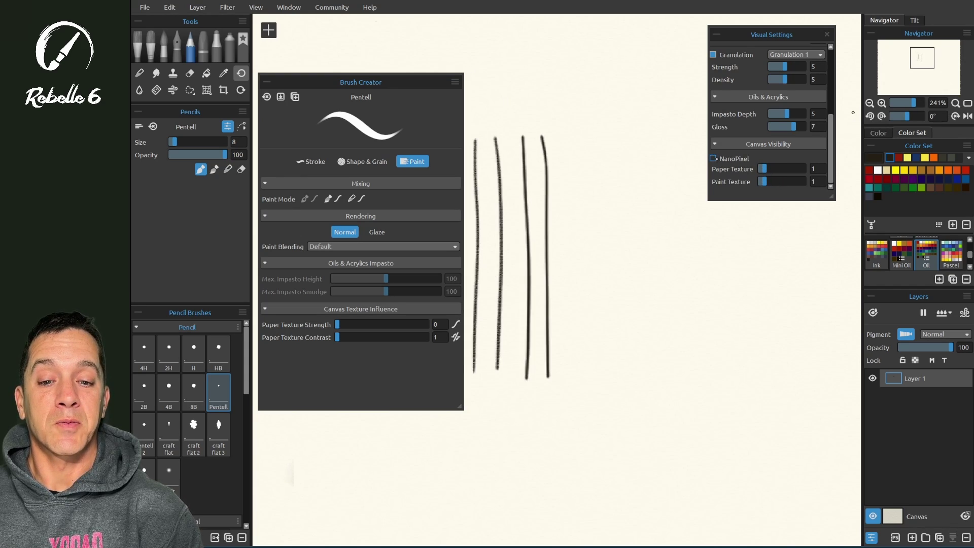
click(713, 159)
click(714, 159)
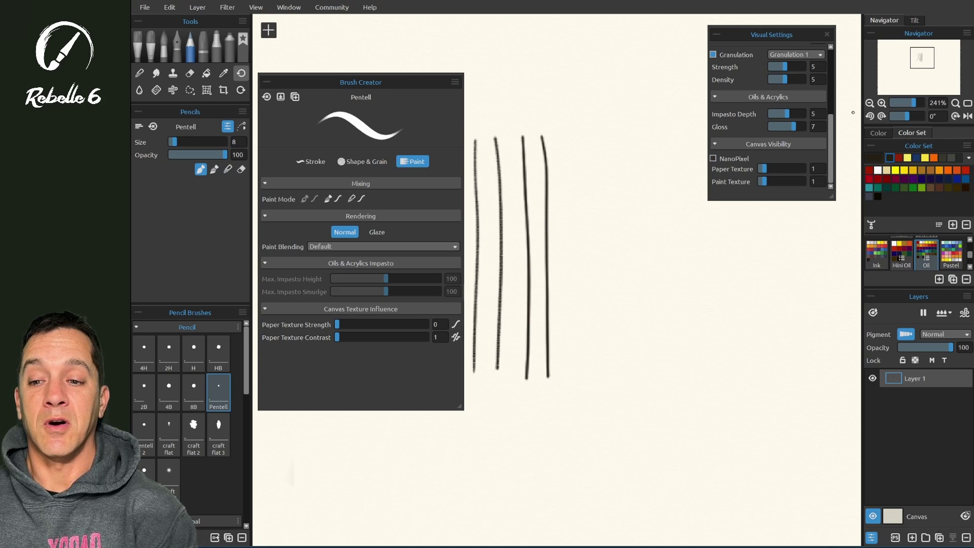
Resize the image to 3000 by 2000 px at 600 DPI.
click(223, 90)
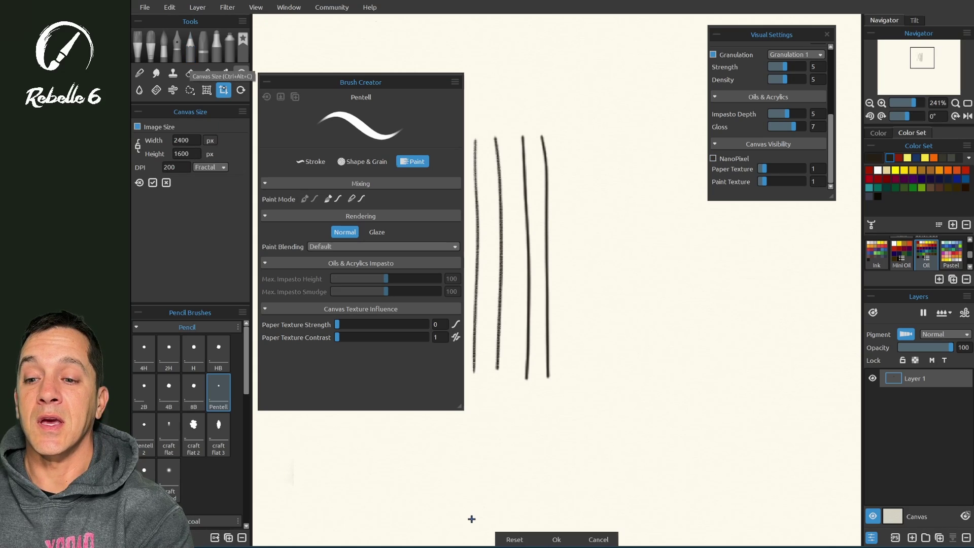
double_click(195, 140)
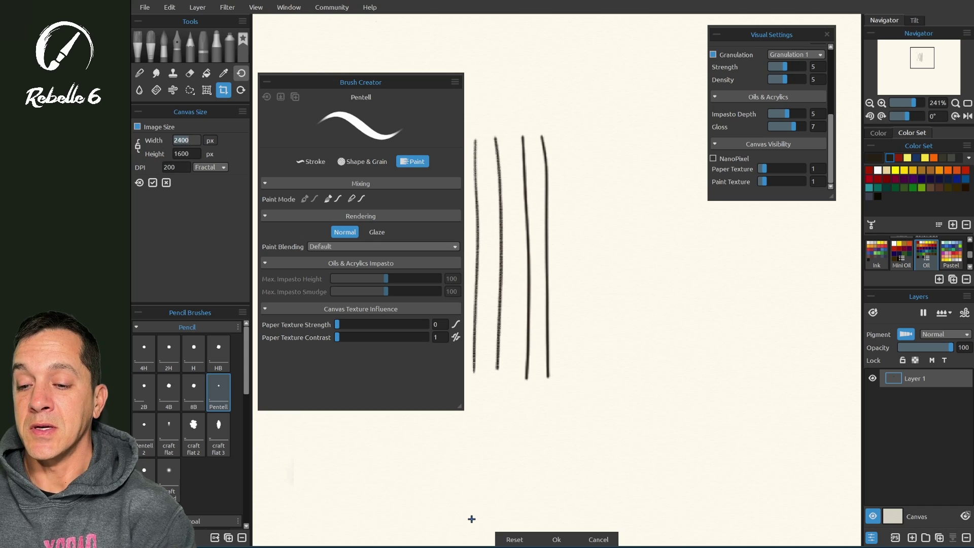
text(3000)
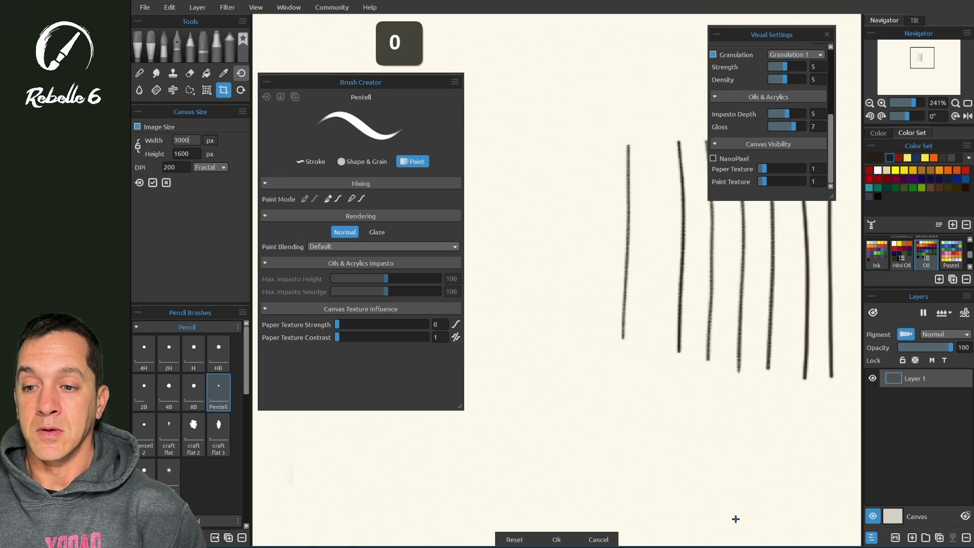
key(Tab)
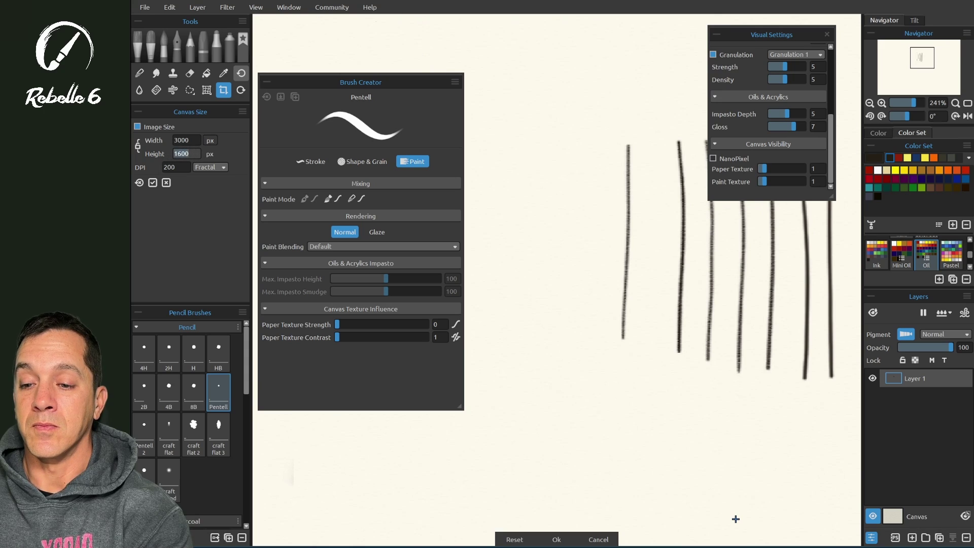
text(2000)
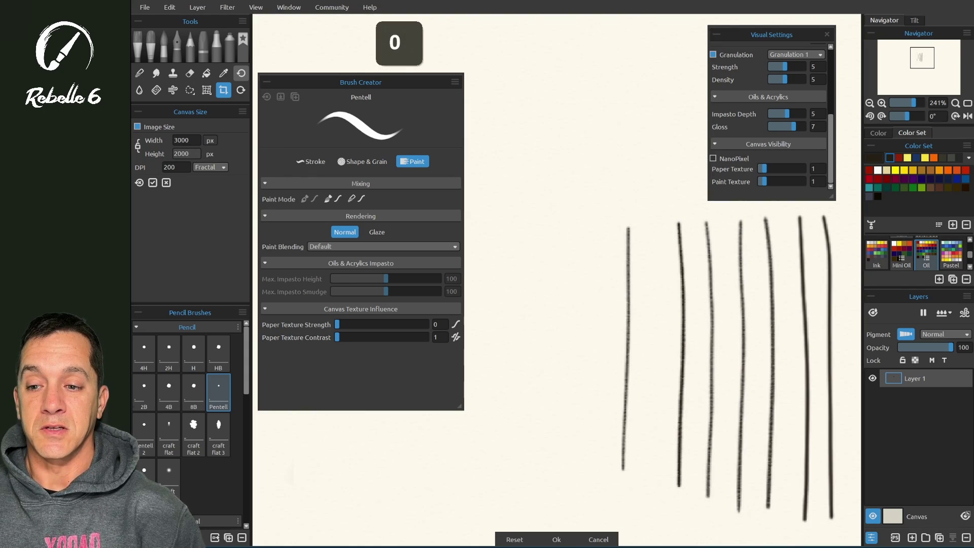
key(Tab)
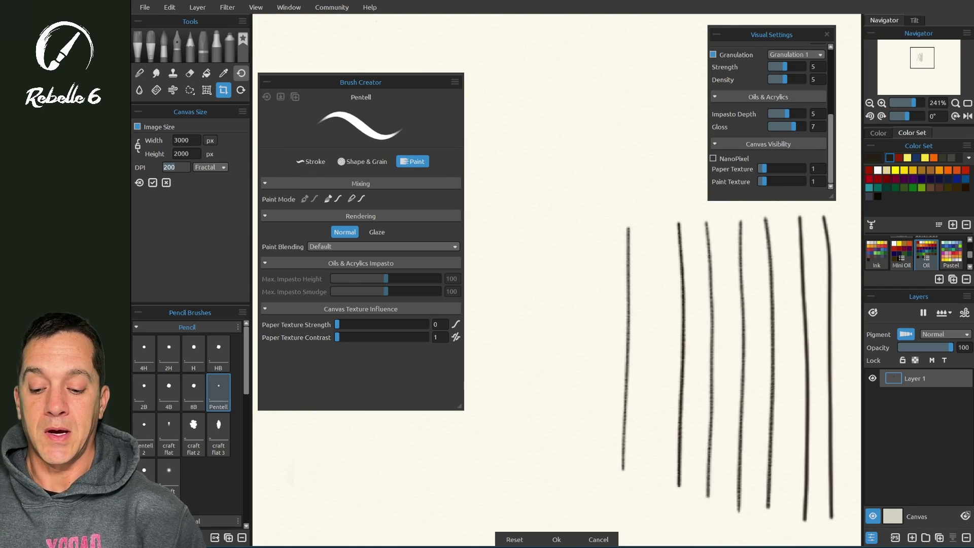
text(600)
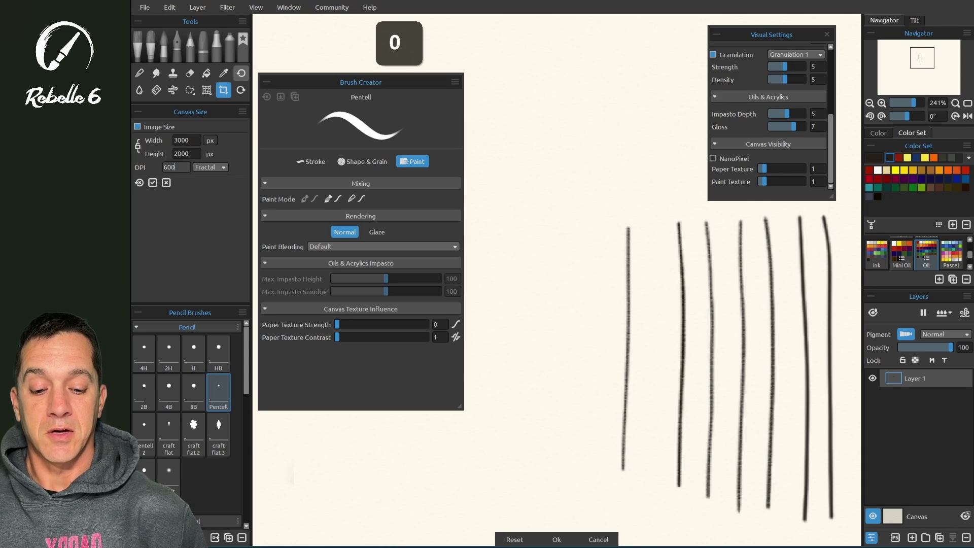
click(556, 540)
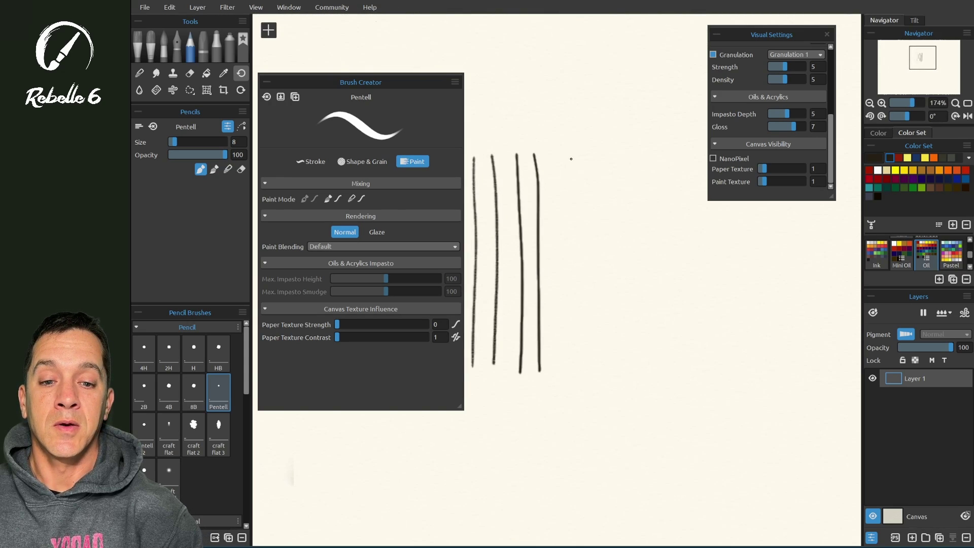
Draw two long vertical test lines beside the existing ones on the resized canvas.
mouse_move(570, 152)
mouse_down()
mouse_move(582, 250)
mouse_move(578, 381)
mouse_up()
mouse_move(599, 143)
mouse_down()
mouse_move(617, 299)
mouse_move(617, 415)
mouse_up()
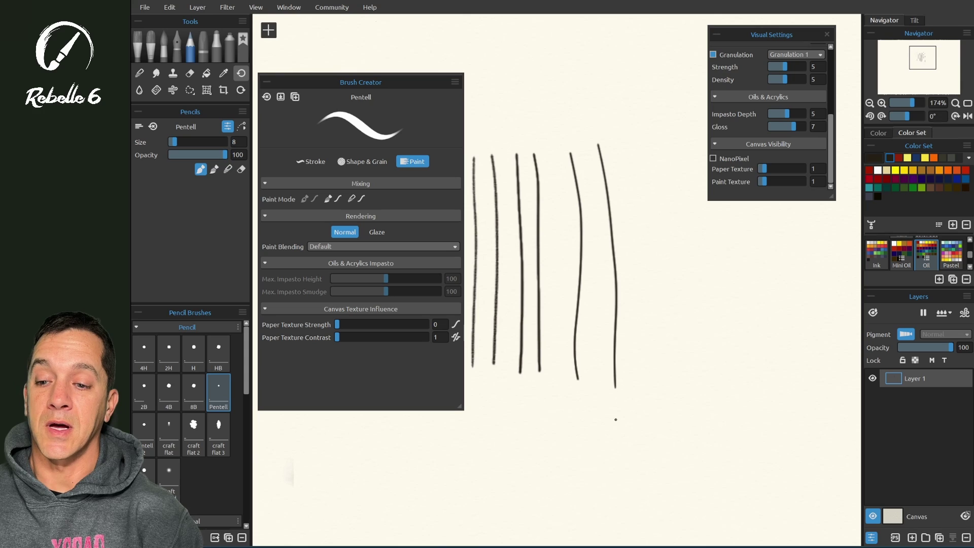
Increase the Pentell brush size to 32 and draw a long curving test stroke beside the thin lines.
drag(612, 223, 652, 244)
mouse_move(615, 113)
mouse_down()
mouse_move(650, 187)
mouse_move(668, 274)
mouse_move(648, 350)
mouse_move(663, 407)
mouse_move(703, 424)
mouse_move(733, 382)
mouse_move(724, 274)
mouse_up()
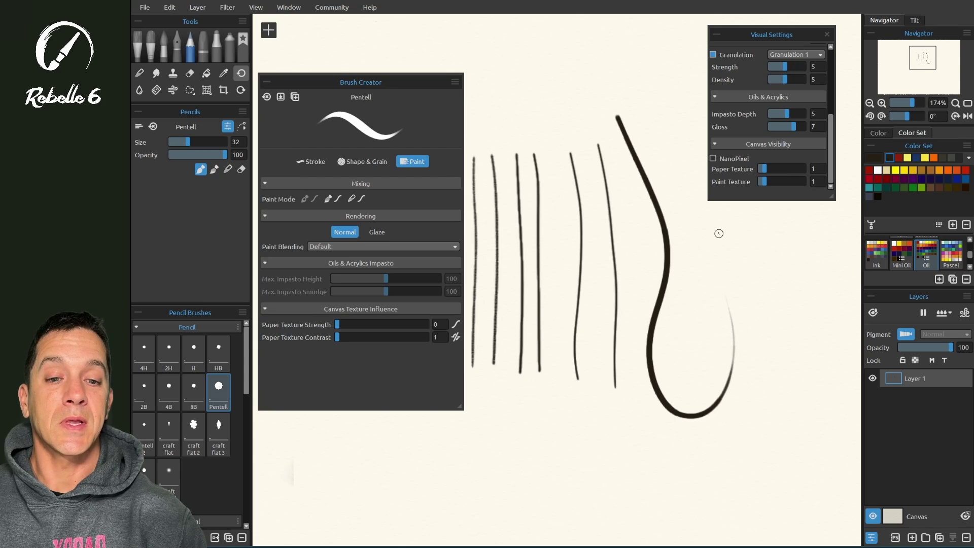
Reset the Pentell's opacity pressure curve, set its opacity Pen Pressure to 0, and draw a long looping test stroke.
click(311, 161)
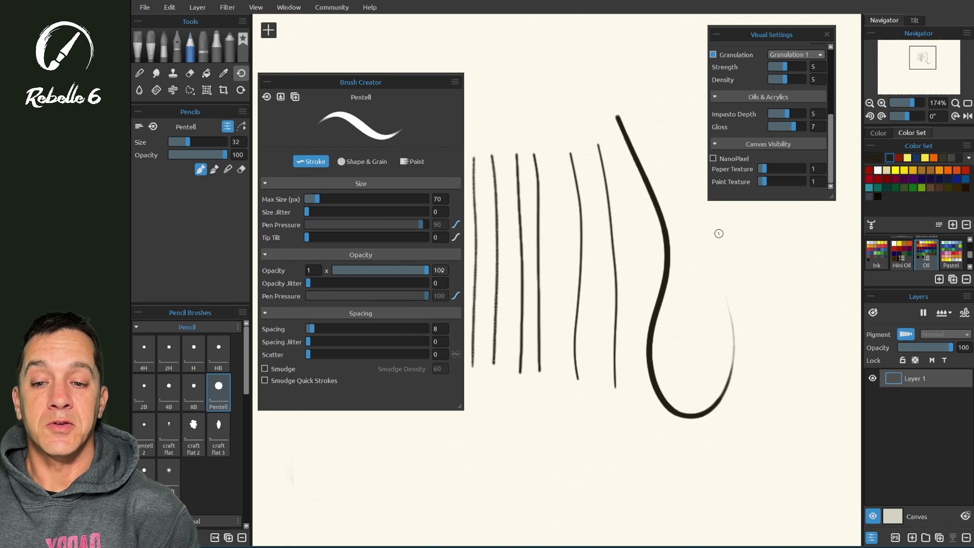
click(455, 296)
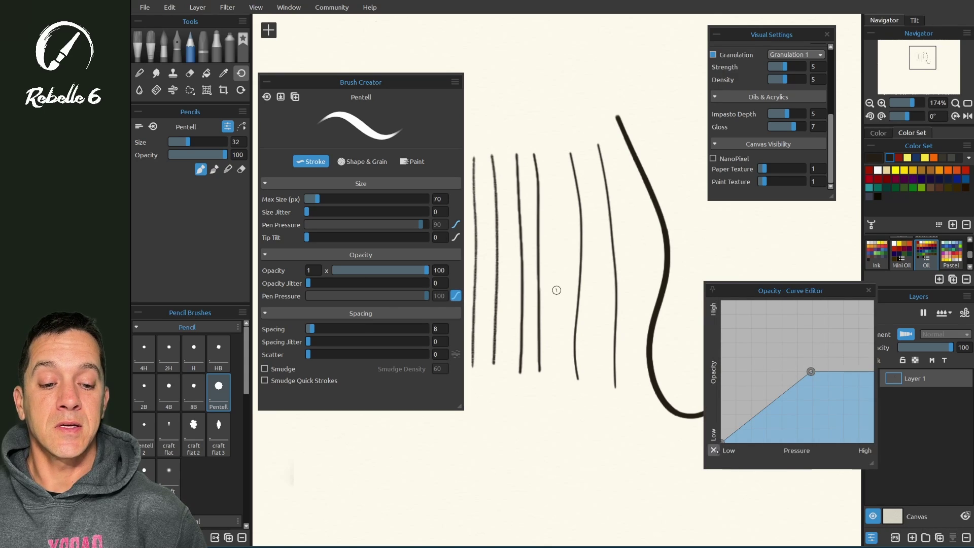
click(713, 450)
drag(427, 296, 368, 296)
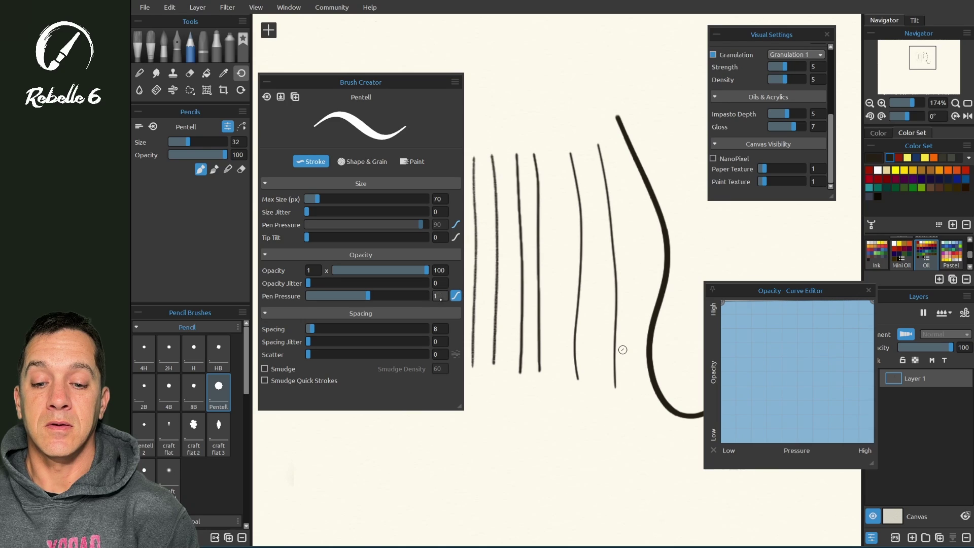
mouse_move(653, 95)
mouse_down()
mouse_move(658, 155)
mouse_move(682, 216)
mouse_move(677, 258)
mouse_move(617, 405)
mouse_move(582, 466)
mouse_move(533, 495)
mouse_move(474, 508)
mouse_move(552, 455)
mouse_move(574, 383)
mouse_move(553, 104)
mouse_move(570, 60)
mouse_move(612, 40)
mouse_move(645, 52)
mouse_move(670, 82)
mouse_move(685, 117)
mouse_move(670, 206)
mouse_up()
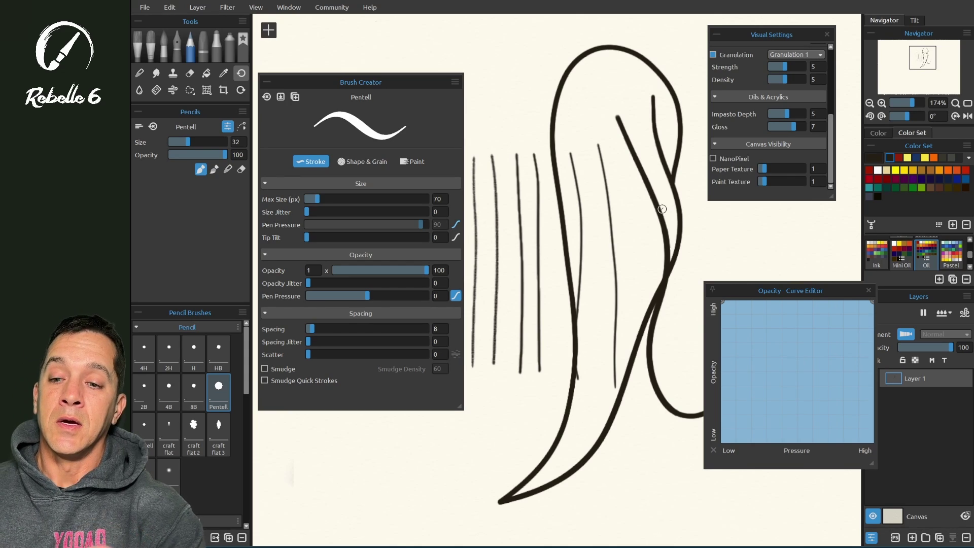
Close the Brush Creator and clear all test strokes from the canvas.
click(455, 82)
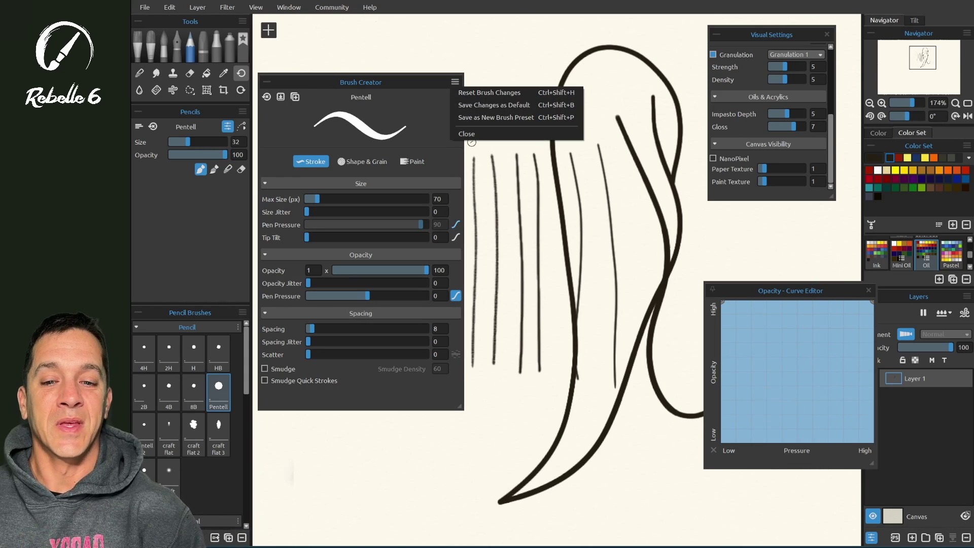
click(464, 134)
key(Delete)
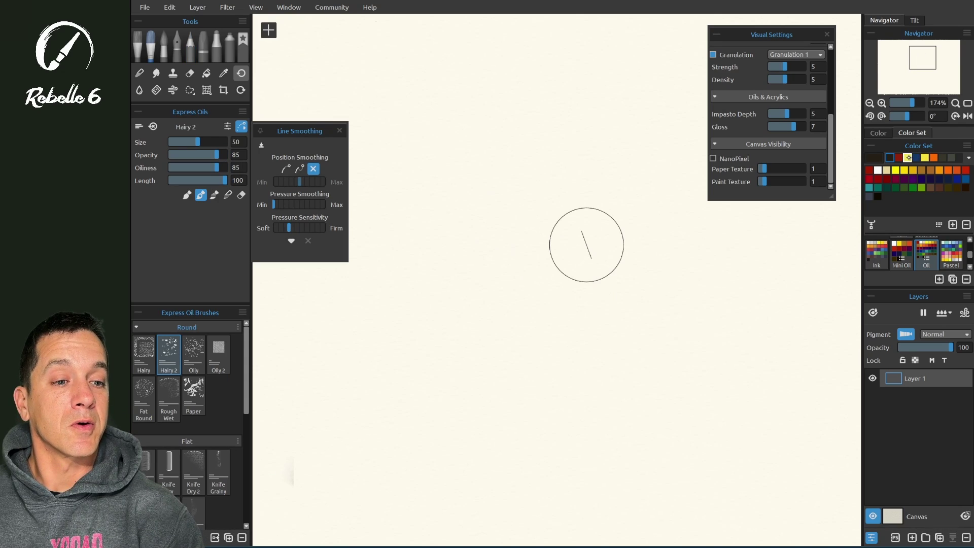
Paint adjoining yellow, red and dark blue patches with the Hairy 2 Express Oils brush.
mouse_move(583, 246)
mouse_down()
mouse_move(535, 219)
mouse_move(504, 252)
mouse_move(577, 214)
mouse_move(557, 234)
mouse_up()
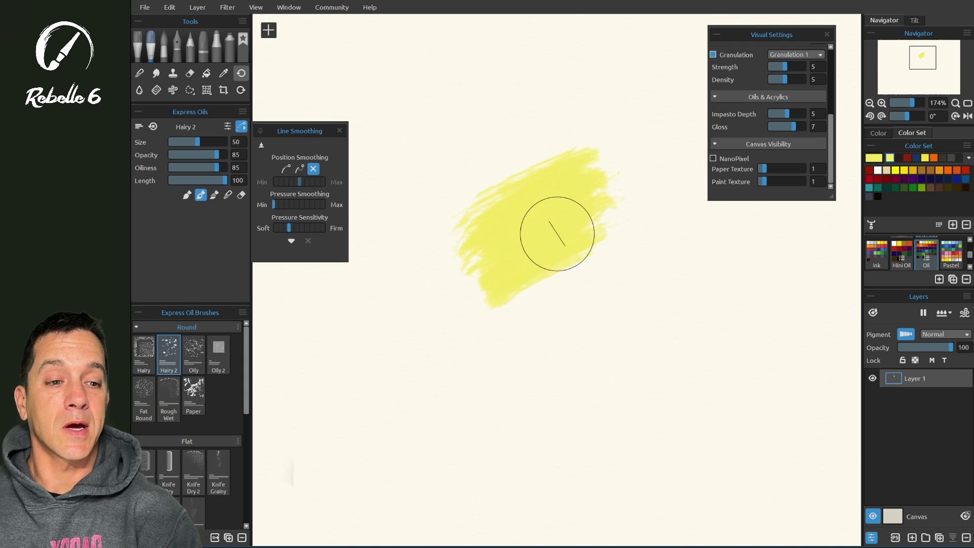
click(907, 157)
mouse_move(642, 180)
mouse_down()
mouse_move(603, 226)
mouse_move(665, 207)
mouse_up()
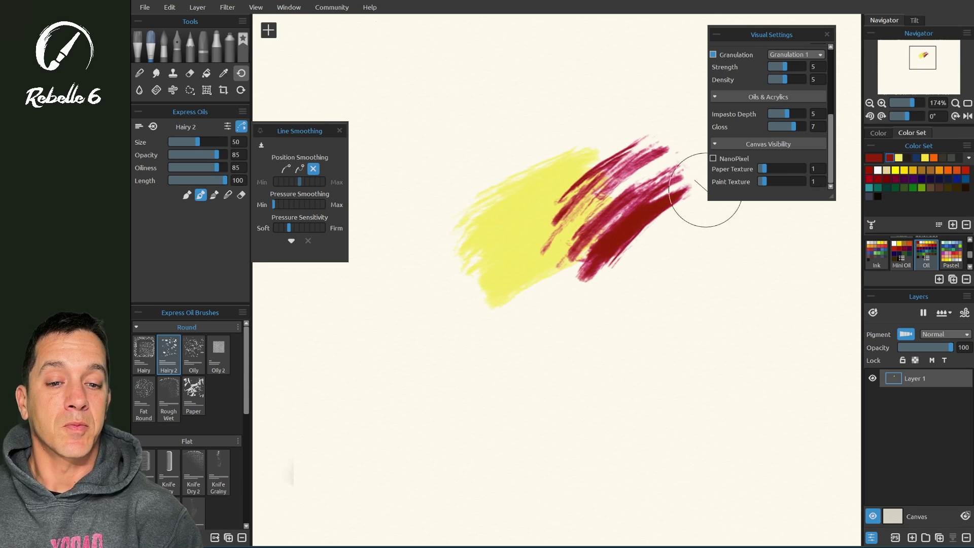
click(957, 179)
mouse_move(739, 211)
mouse_down()
mouse_move(685, 168)
mouse_move(660, 234)
mouse_move(721, 174)
mouse_up()
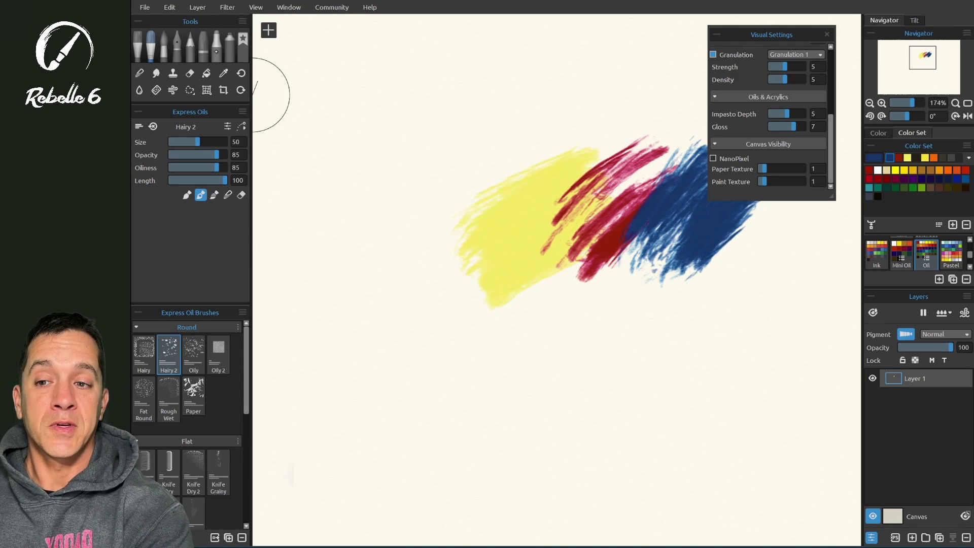
Select the favorite "light" brush and review its Stroke, Shape & Grain and Paint settings in the Brush Creator.
click(217, 45)
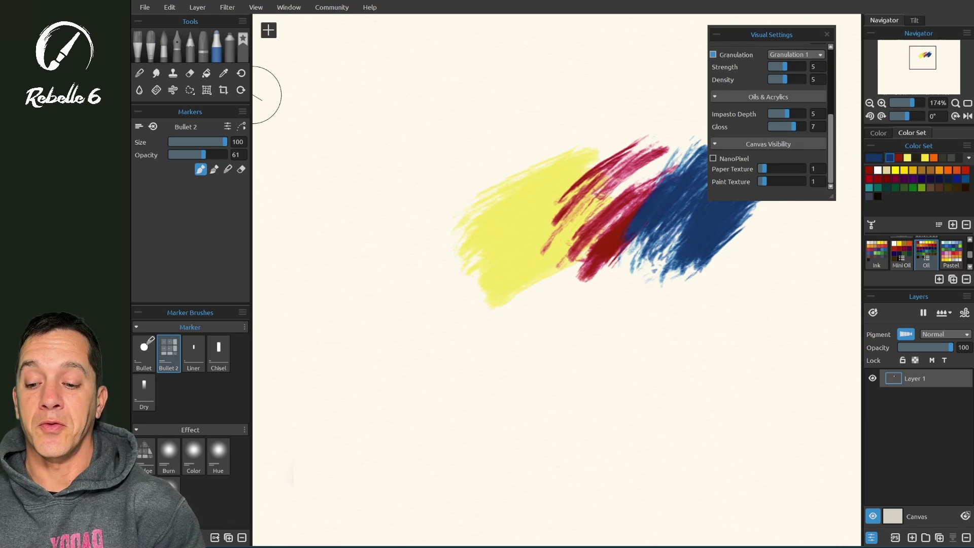
click(243, 46)
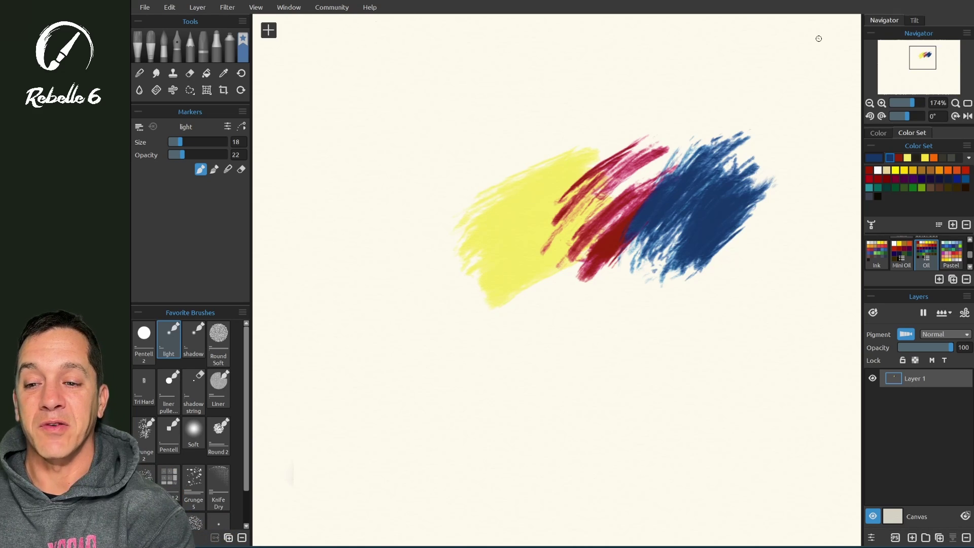
click(227, 127)
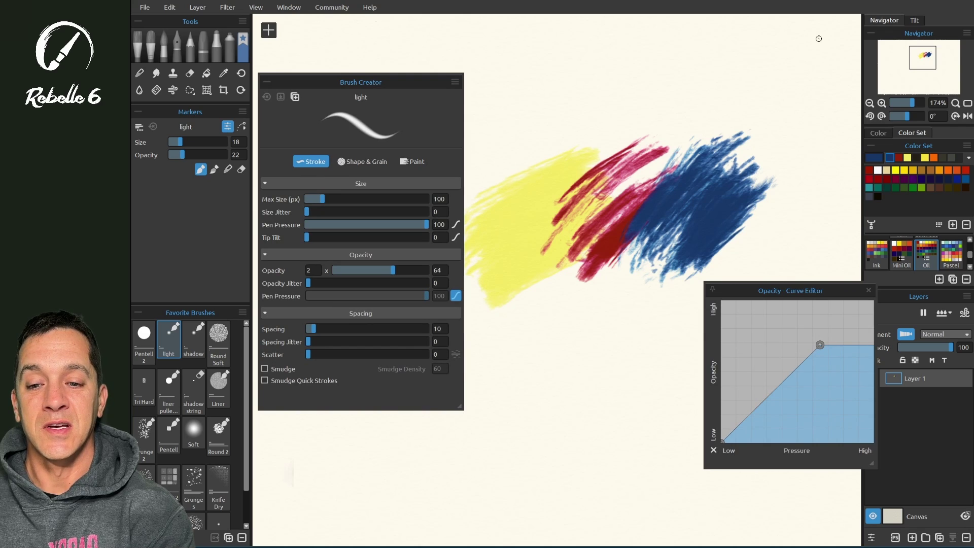
drag(812, 291, 710, 274)
click(767, 275)
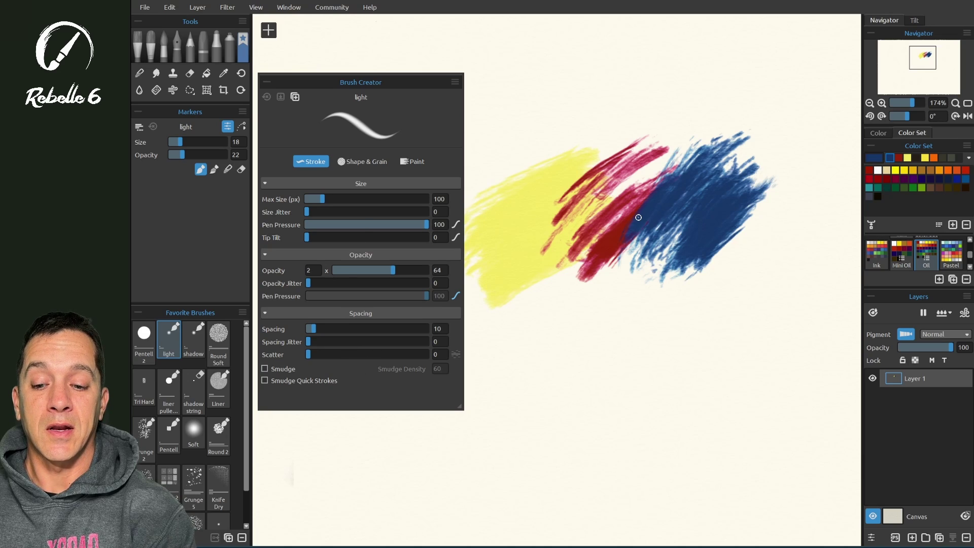
click(363, 161)
click(414, 161)
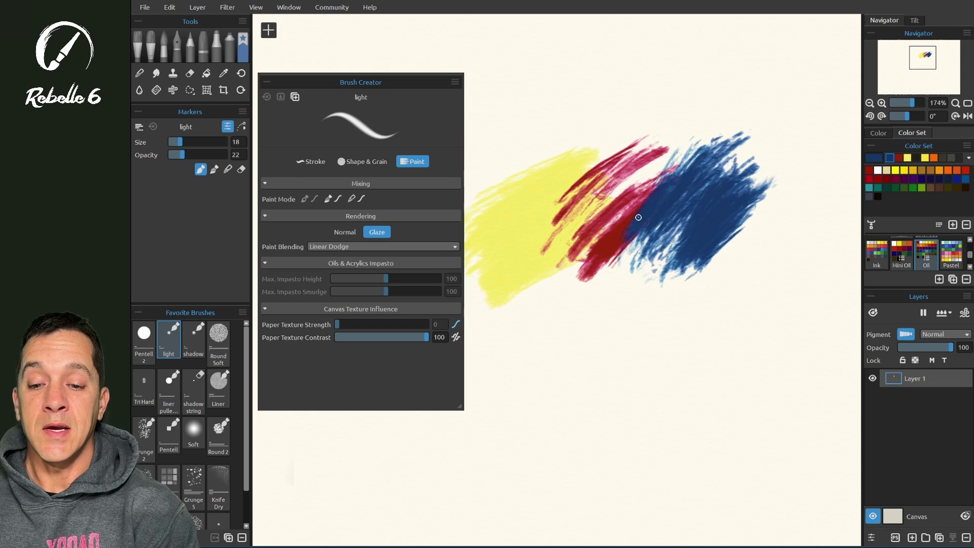
Paint short diagonal highlights with the light brush where the red and blue patches meet, raising its opacity to 36, then 92.
key(ctrl+z)
scroll(638, 217, up, 4)
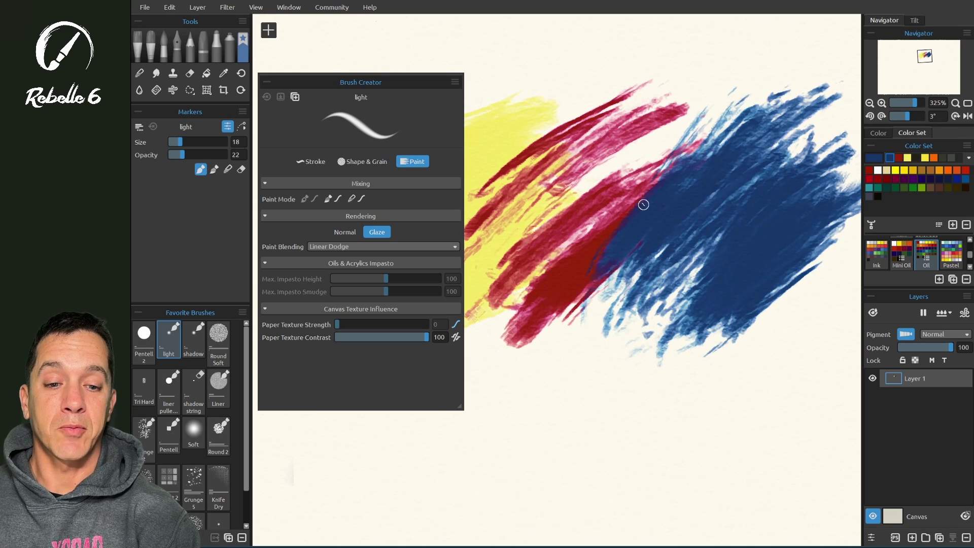
mouse_move(625, 231)
mouse_down()
mouse_move(599, 265)
mouse_move(651, 200)
mouse_move(599, 268)
mouse_move(650, 196)
mouse_move(615, 248)
mouse_up()
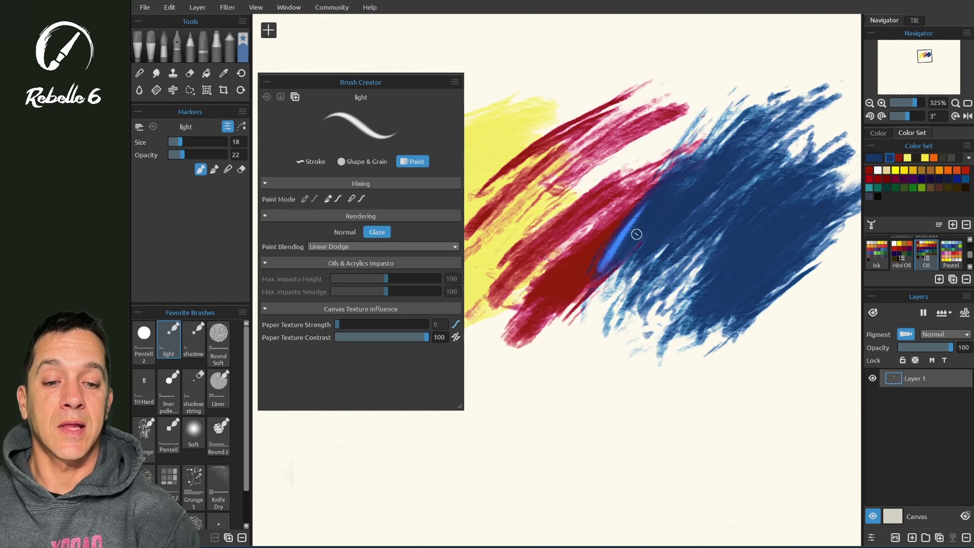
drag(651, 208, 652, 208)
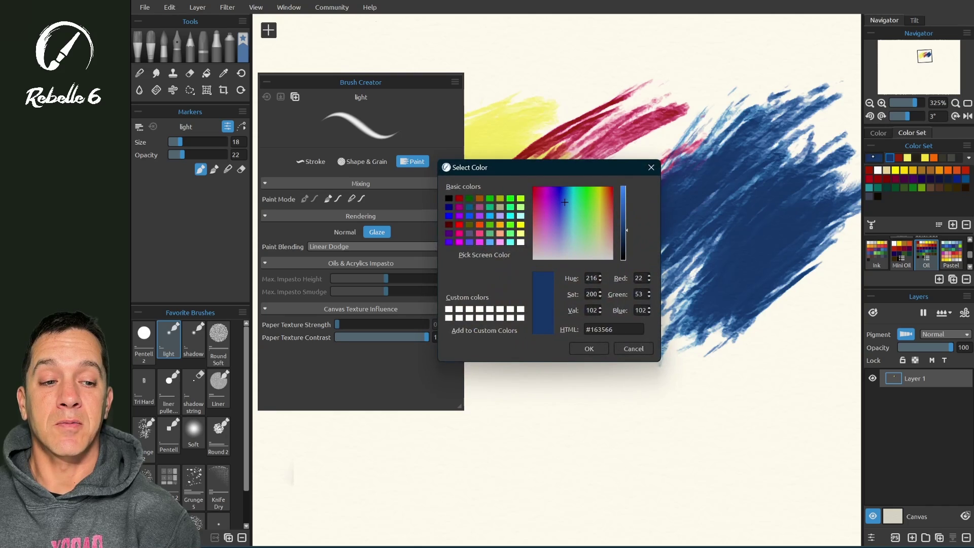
key(ctrl+z)
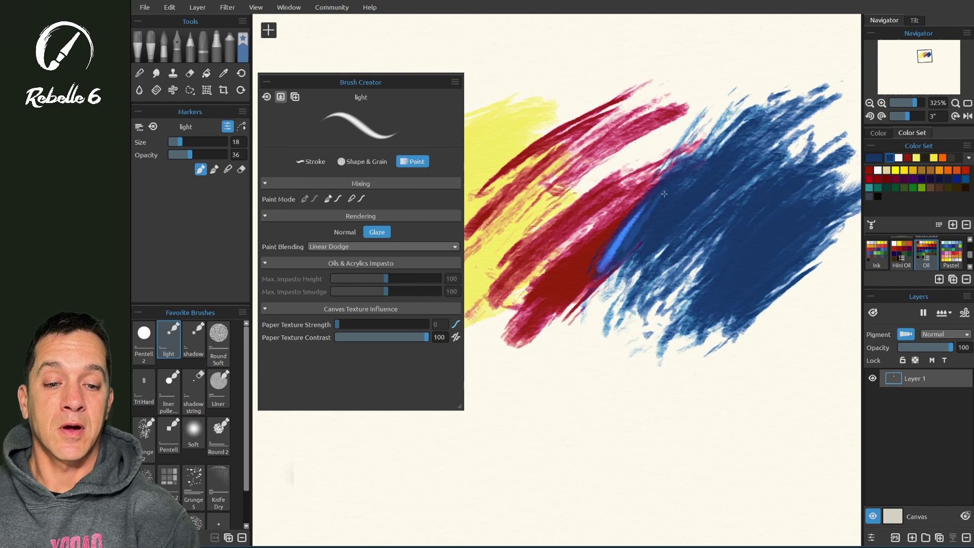
drag(659, 198, 621, 256)
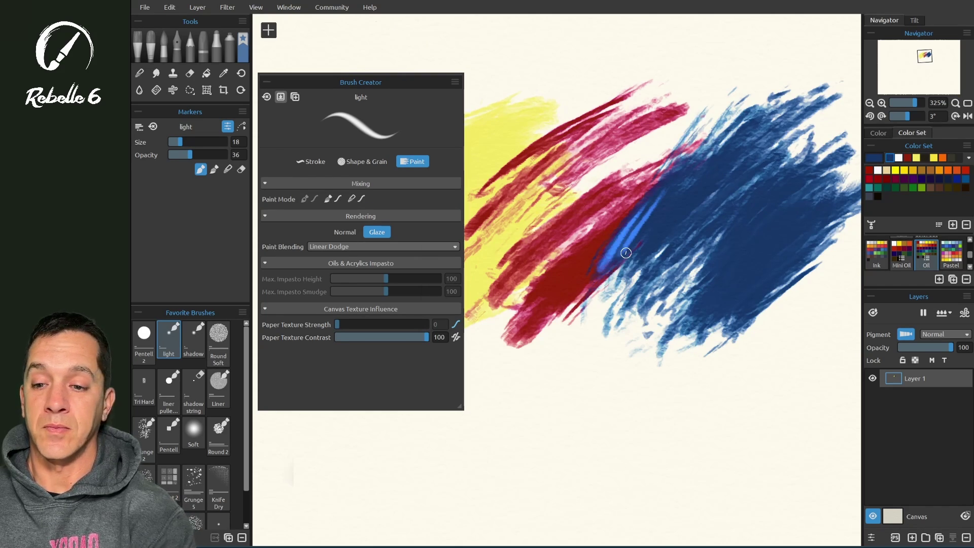
mouse_move(693, 176)
mouse_down()
mouse_move(635, 254)
mouse_move(698, 191)
mouse_move(638, 259)
mouse_up()
mouse_move(678, 194)
mouse_down()
mouse_move(639, 251)
mouse_move(695, 198)
mouse_move(627, 268)
mouse_up()
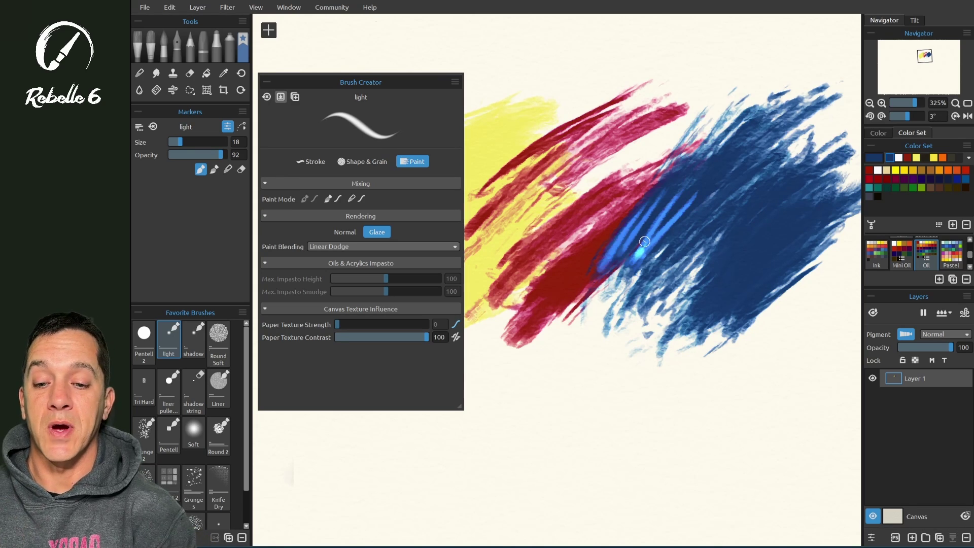
Look through the light brush's paint blending options and compare its settings with those of the shadow brush.
click(454, 247)
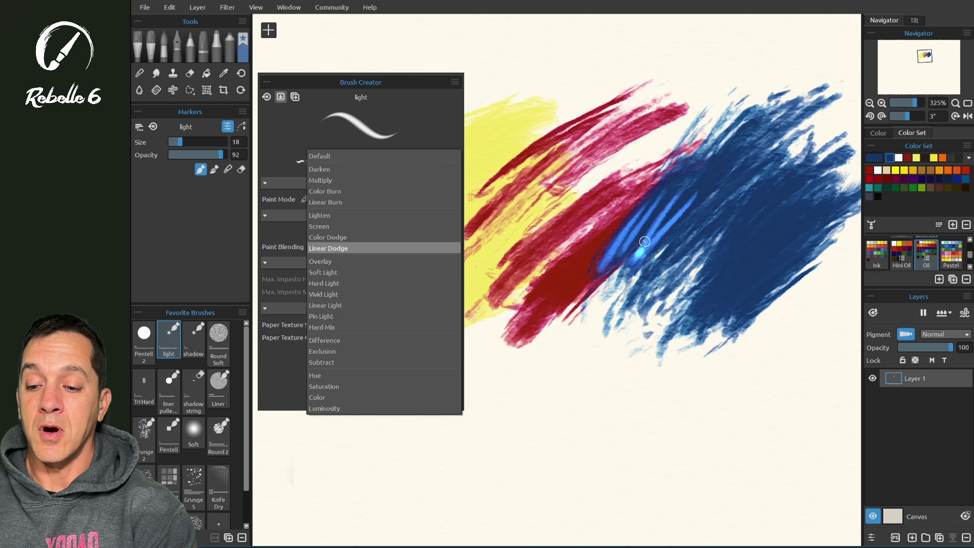
click(193, 337)
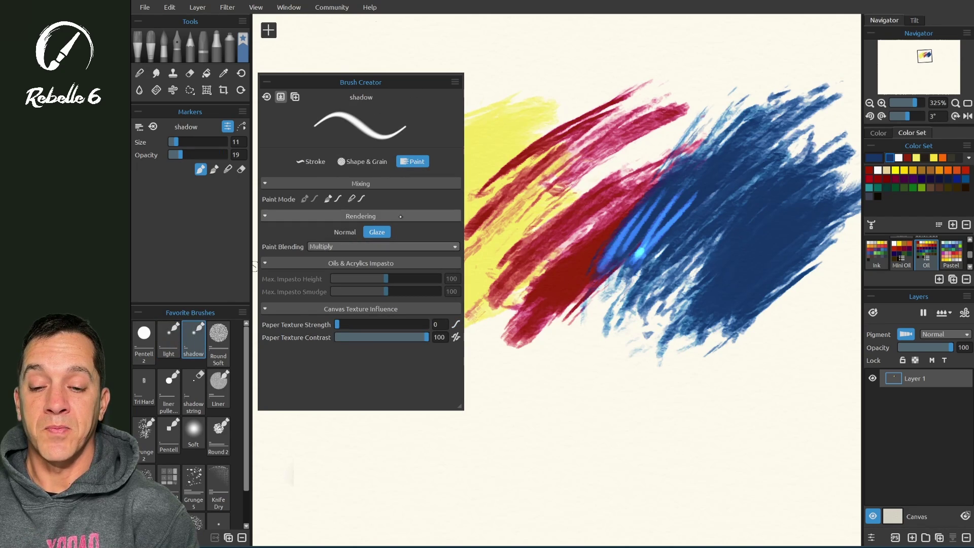
click(169, 338)
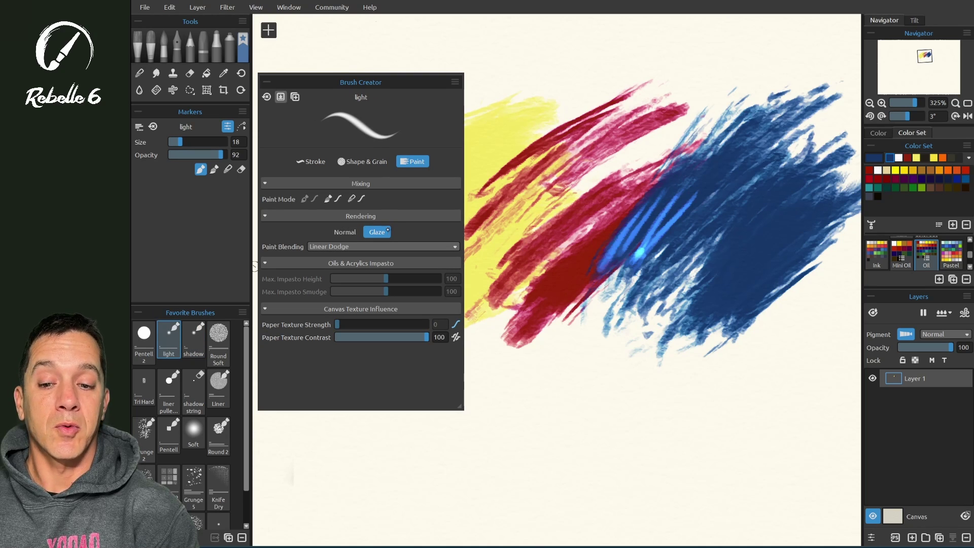
Set the shadow brush to size 40 and paint shading strokes across the lower blue patch and past its edges.
click(194, 337)
drag(176, 142, 192, 142)
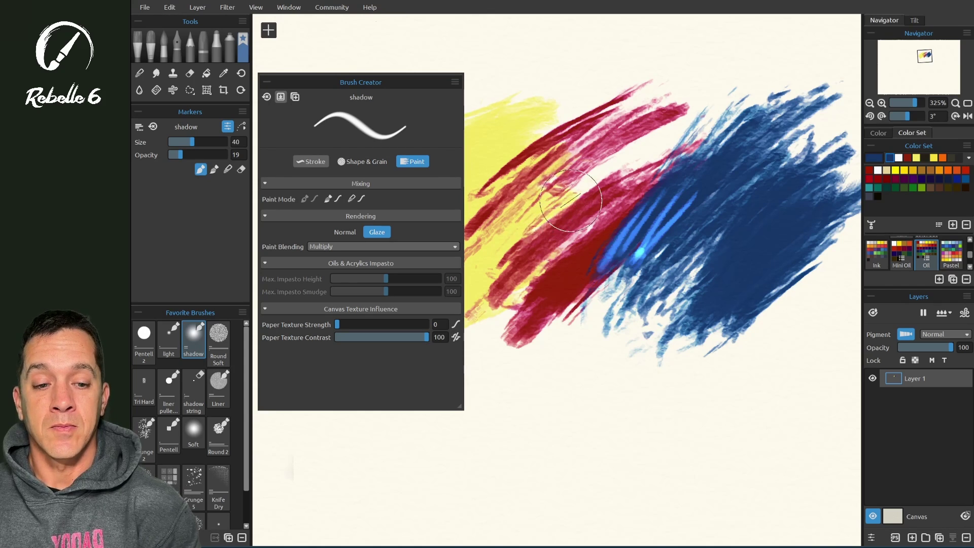
mouse_move(570, 294)
mouse_down()
mouse_move(584, 316)
mouse_move(728, 229)
mouse_up()
mouse_move(621, 329)
mouse_down()
mouse_move(705, 295)
mouse_move(832, 292)
mouse_up()
mouse_move(812, 325)
mouse_down()
mouse_move(745, 304)
mouse_move(603, 308)
mouse_up()
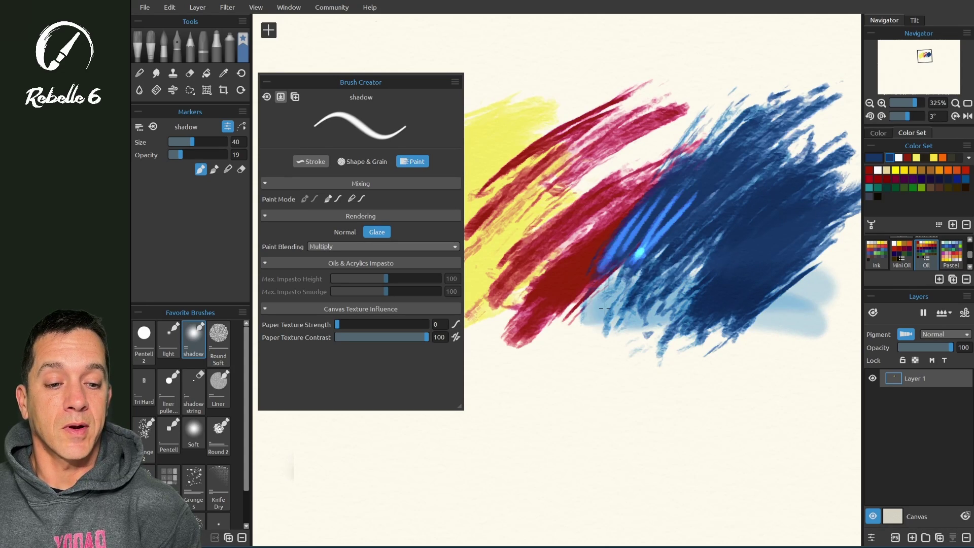
Lock the layer's transparency, undo the shading that spills onto the canvas, and darken the lower edge of the blue patch.
click(915, 360)
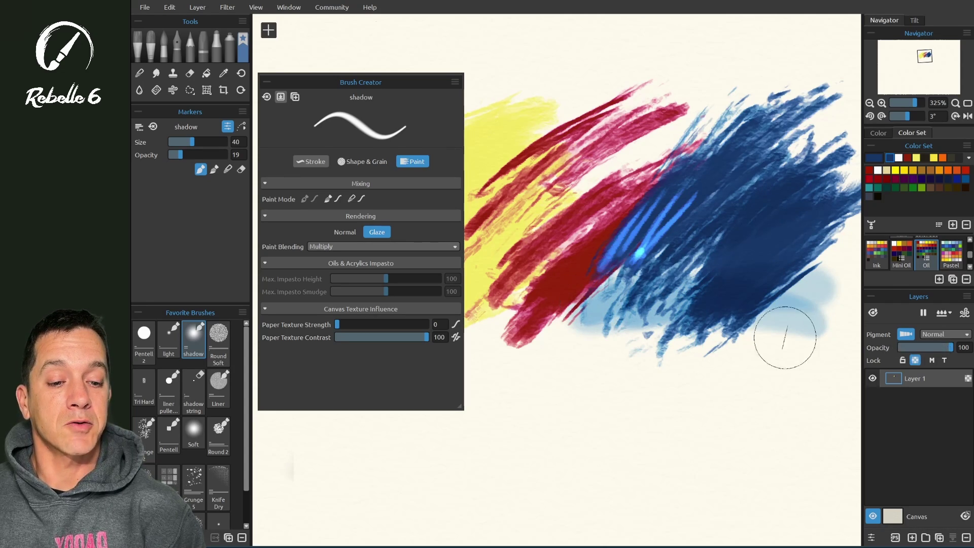
key(ctrl+z)
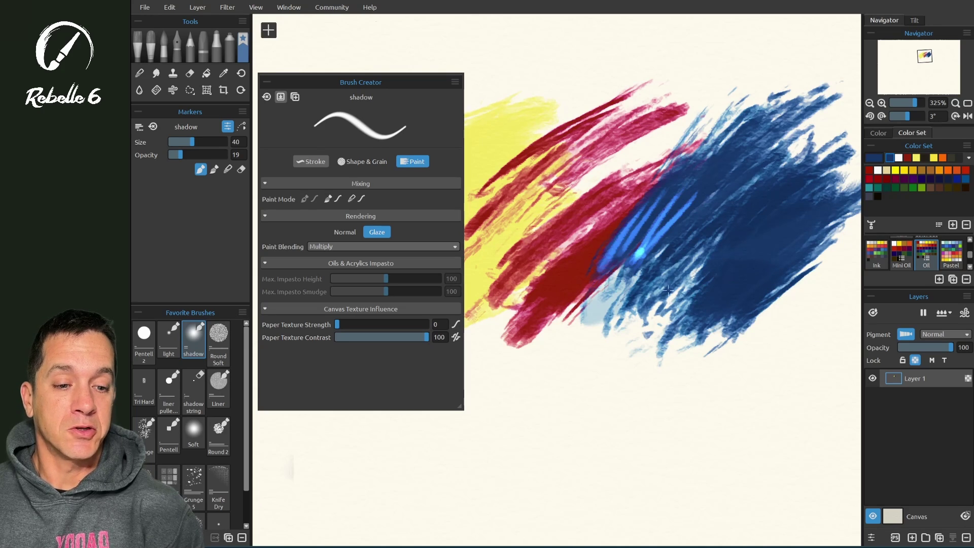
mouse_move(668, 291)
mouse_down()
mouse_move(792, 301)
mouse_move(676, 295)
mouse_move(720, 304)
mouse_move(663, 305)
mouse_move(731, 329)
mouse_move(756, 323)
mouse_move(638, 325)
mouse_up()
Paint a highlight across the lower blue patch with the light brush and switch to the Soft blend brush.
click(168, 339)
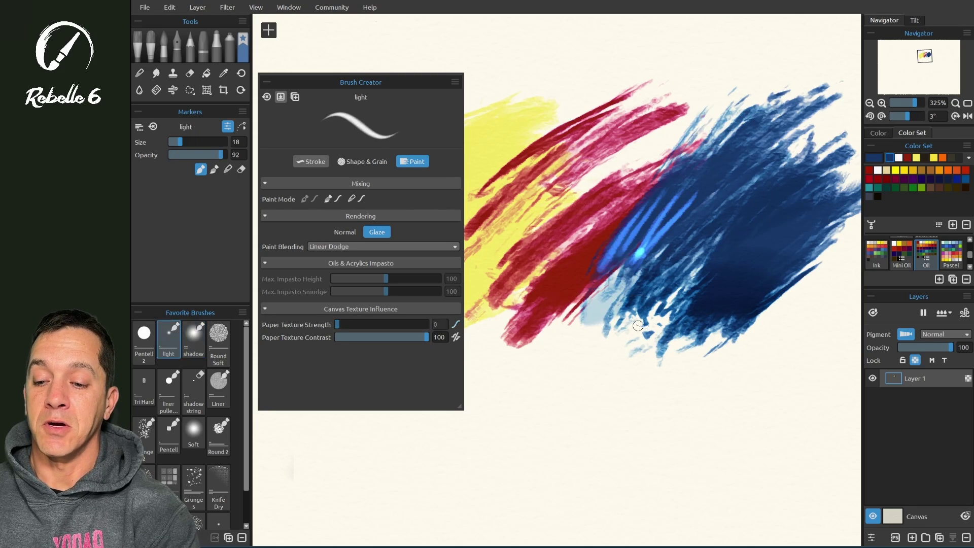
mouse_move(702, 277)
mouse_down()
mouse_move(787, 275)
mouse_move(695, 276)
mouse_move(777, 277)
mouse_move(712, 272)
mouse_move(766, 267)
mouse_move(723, 273)
mouse_move(773, 277)
mouse_move(720, 279)
mouse_move(779, 285)
mouse_move(753, 282)
mouse_move(750, 270)
mouse_move(773, 268)
mouse_move(720, 257)
mouse_move(764, 251)
mouse_up()
key(n)
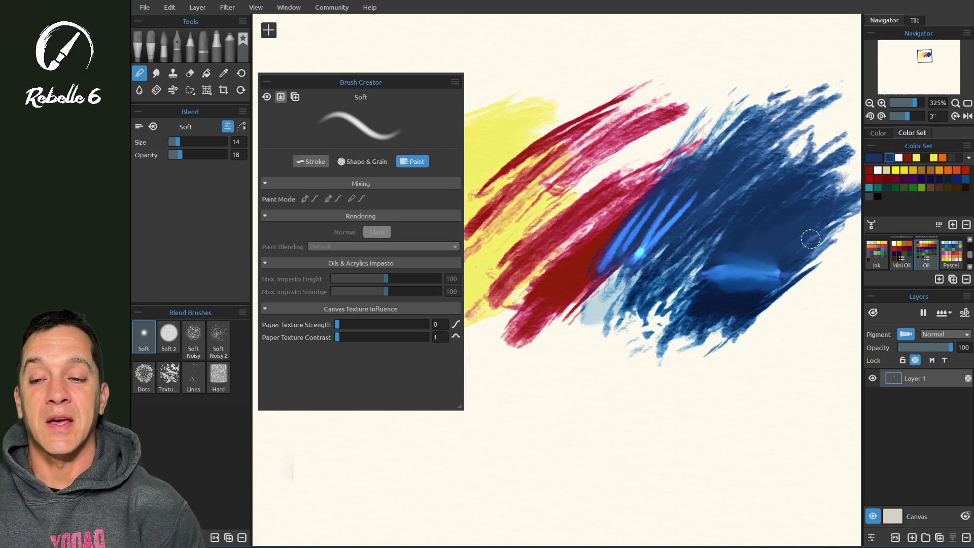
Return to the favorite shadow brush and review its Shape & Grain and Stroke settings.
click(243, 41)
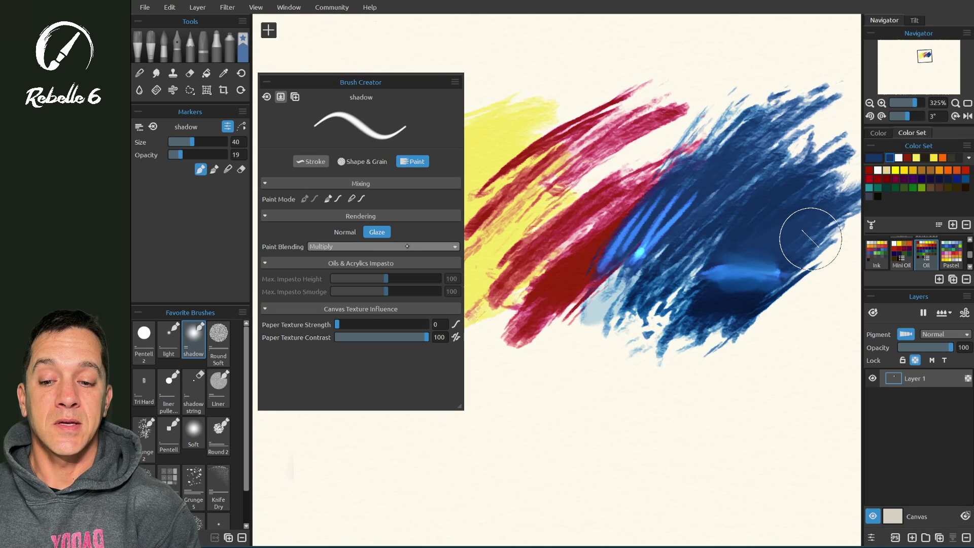
click(362, 162)
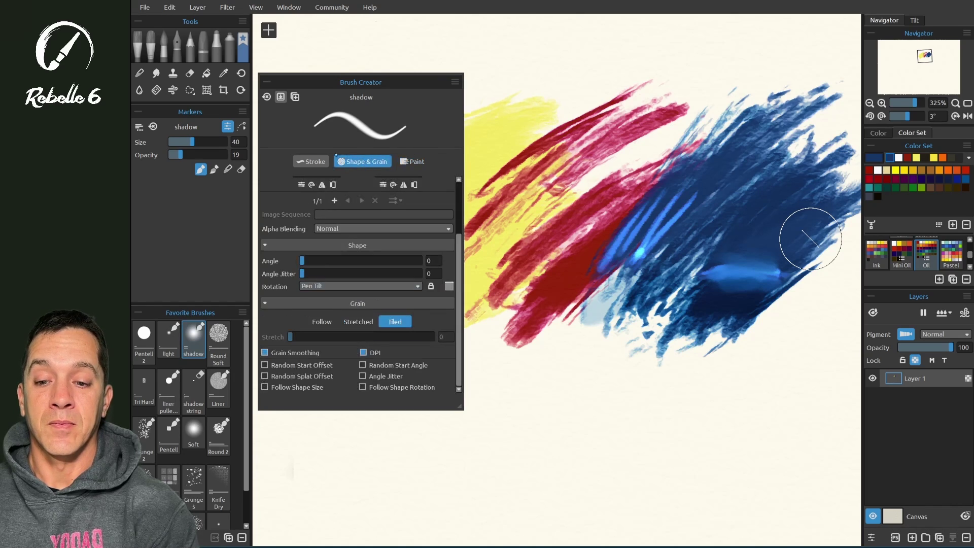
click(311, 161)
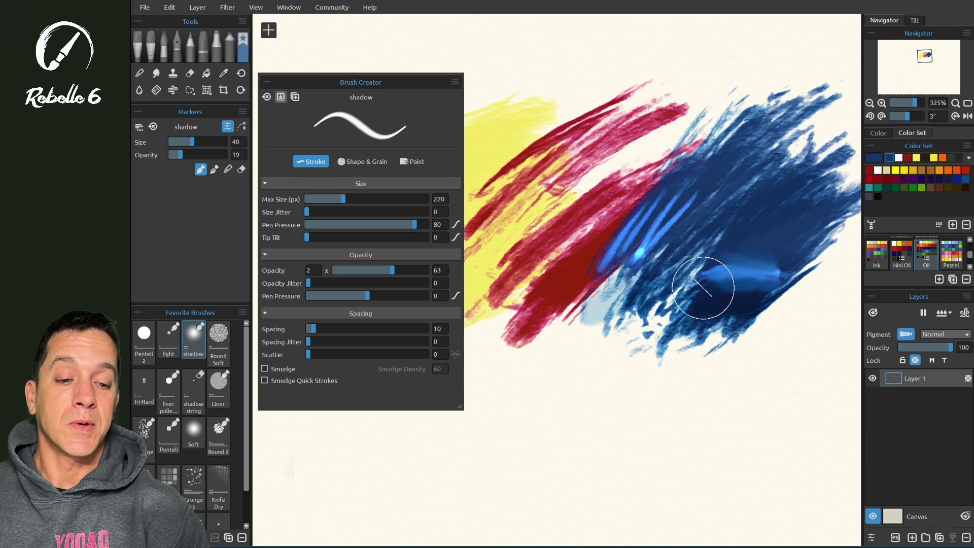
Put the shadow brush in blend mode and soften the highlight into the surrounding blue paint.
key(2)
mouse_move(644, 257)
mouse_down()
mouse_move(664, 309)
mouse_move(778, 251)
mouse_move(689, 311)
mouse_move(794, 257)
mouse_move(751, 301)
mouse_move(767, 258)
mouse_up()
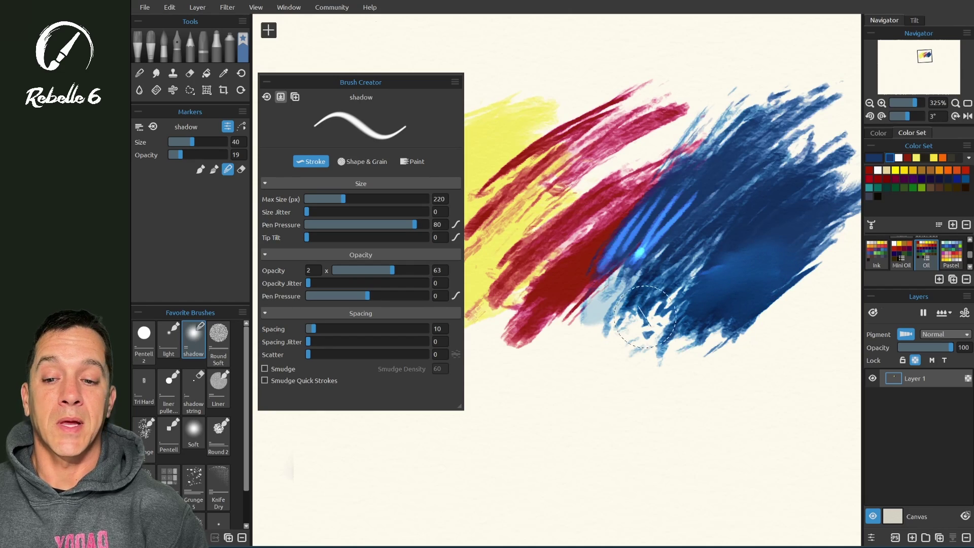
Switch the shadow brush back to paint mode, set its opacity to 39, and shade across the lower blue patch.
key(1)
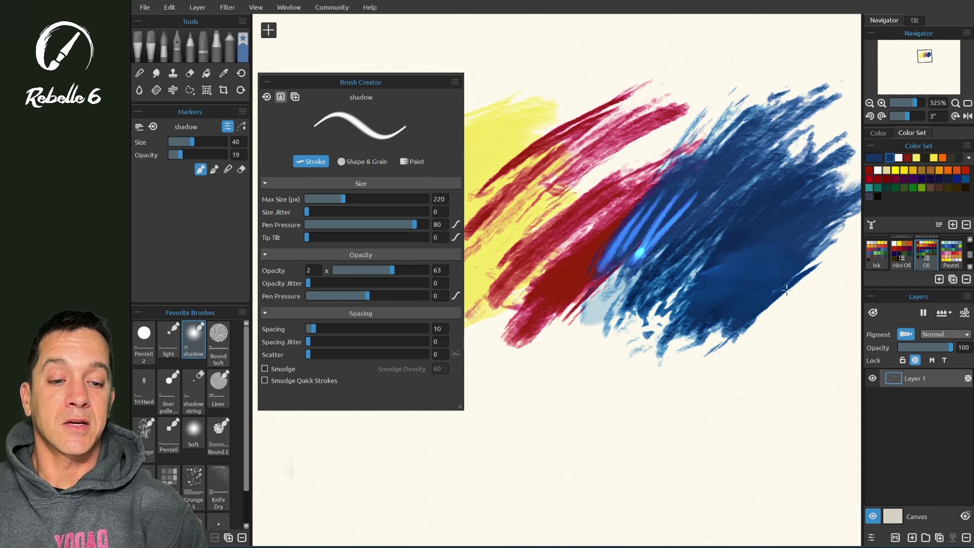
key(4)
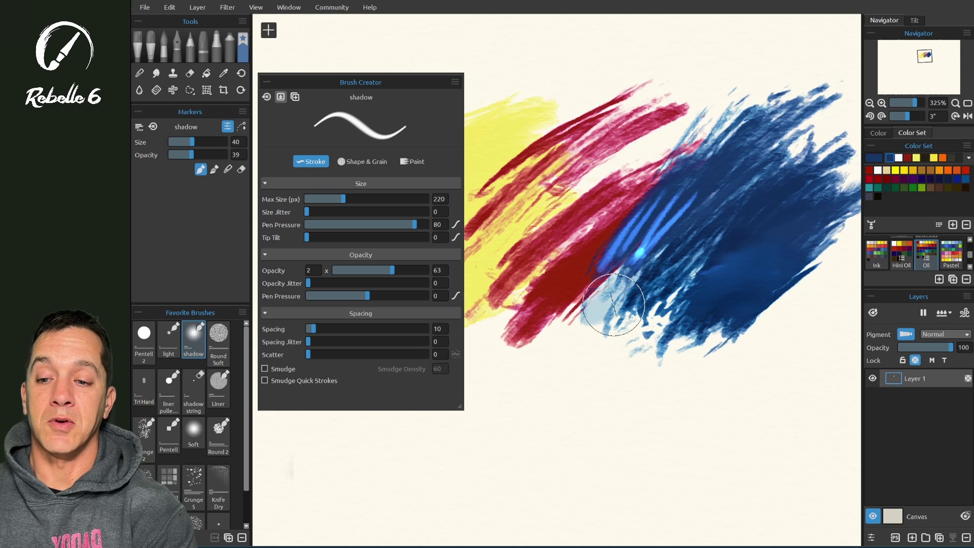
mouse_move(614, 304)
mouse_down()
mouse_move(810, 299)
mouse_move(692, 249)
mouse_move(607, 281)
mouse_move(649, 252)
mouse_move(810, 283)
mouse_move(737, 269)
mouse_move(589, 310)
mouse_move(798, 294)
mouse_up()
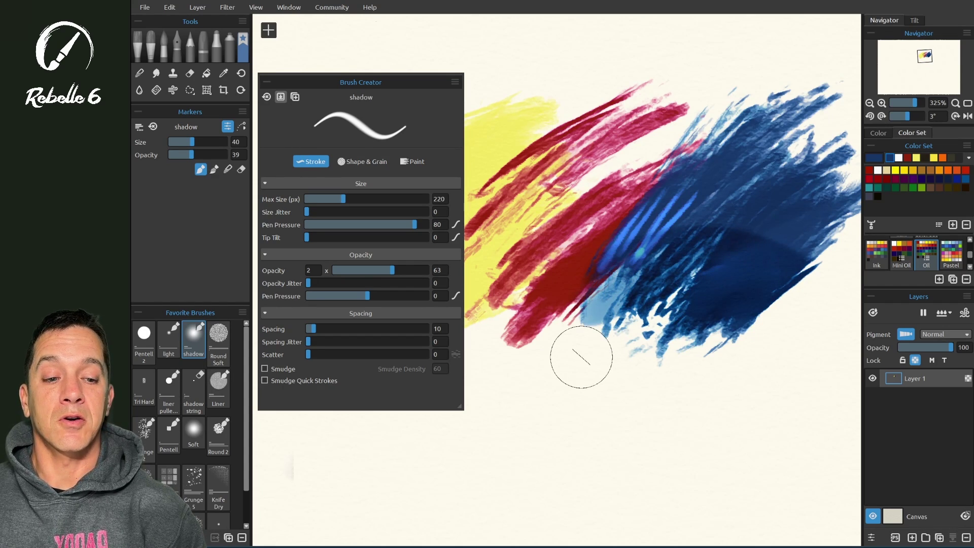